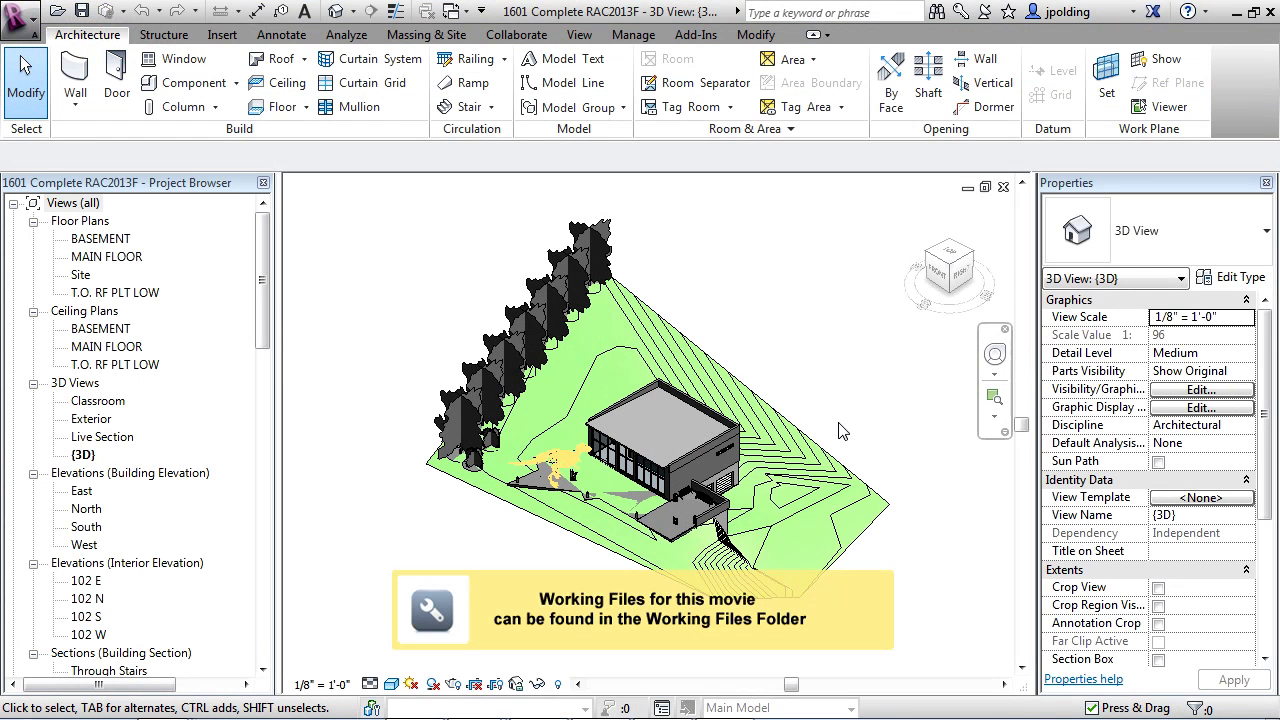
# Step: Open sheet A2 - Site Views from the Project Browser's Sheets list
pyautogui.click(75, 203)
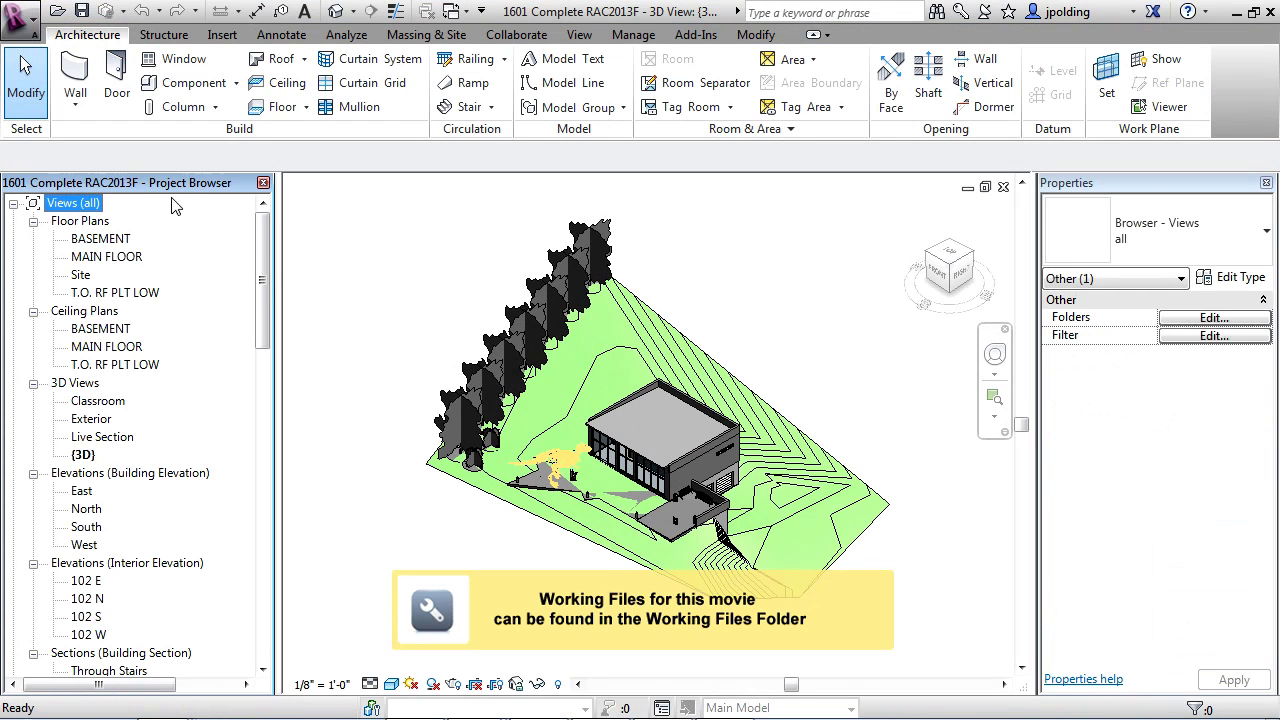
pyautogui.moveTo(265, 285); pyautogui.dragTo(265, 415)
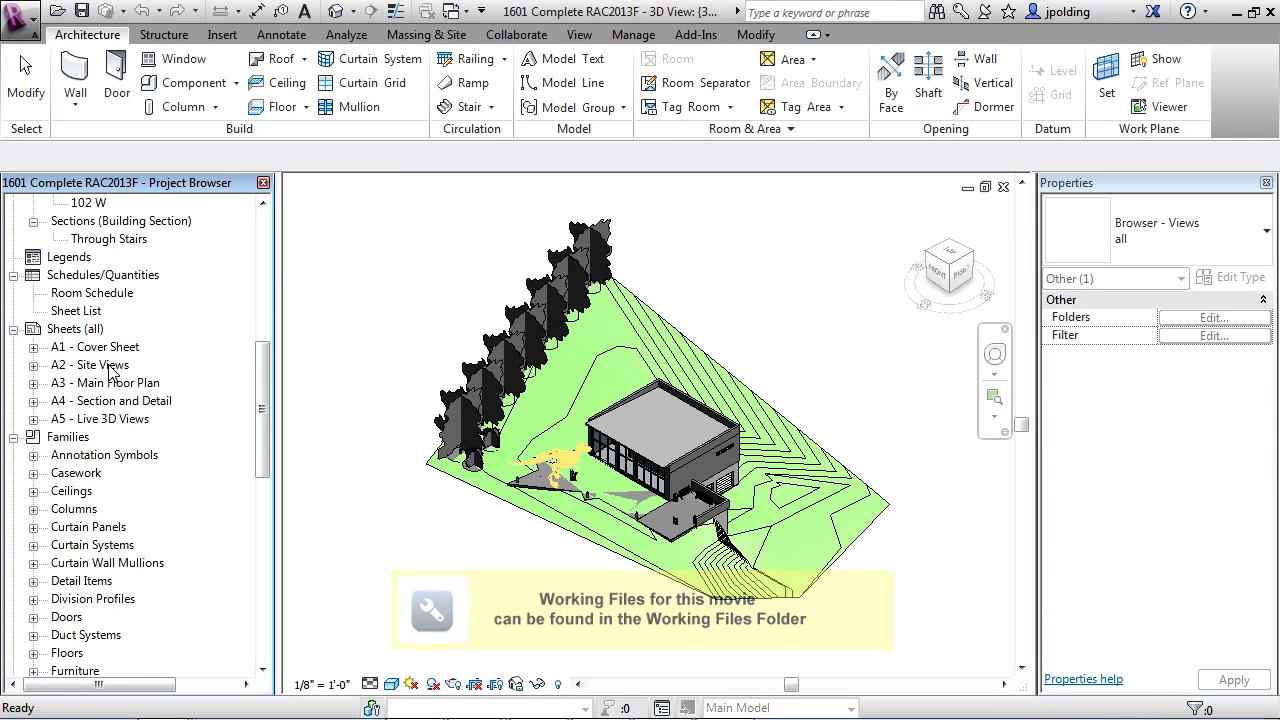
pyautogui.doubleClick(106, 366)
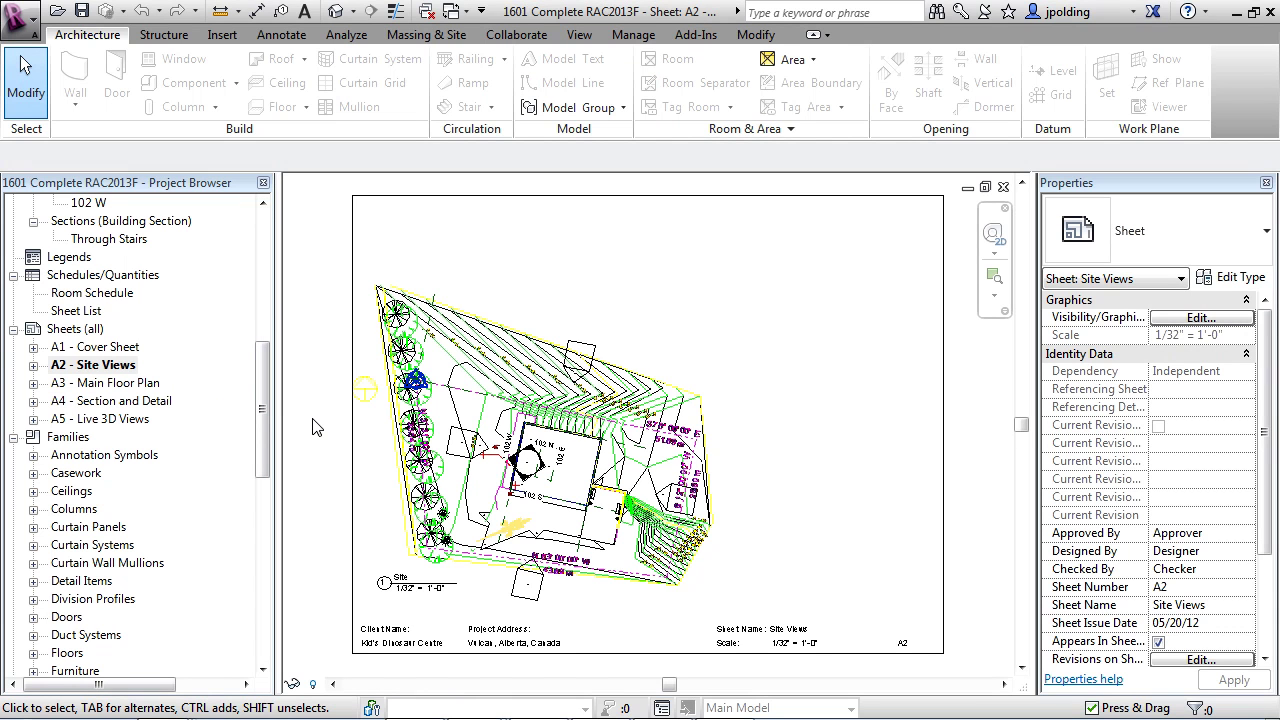
# Step: Switch to the 02 RAC2013F Cover Sheet window and open its A2 - Site Views sheet
pyautogui.click(578, 38)
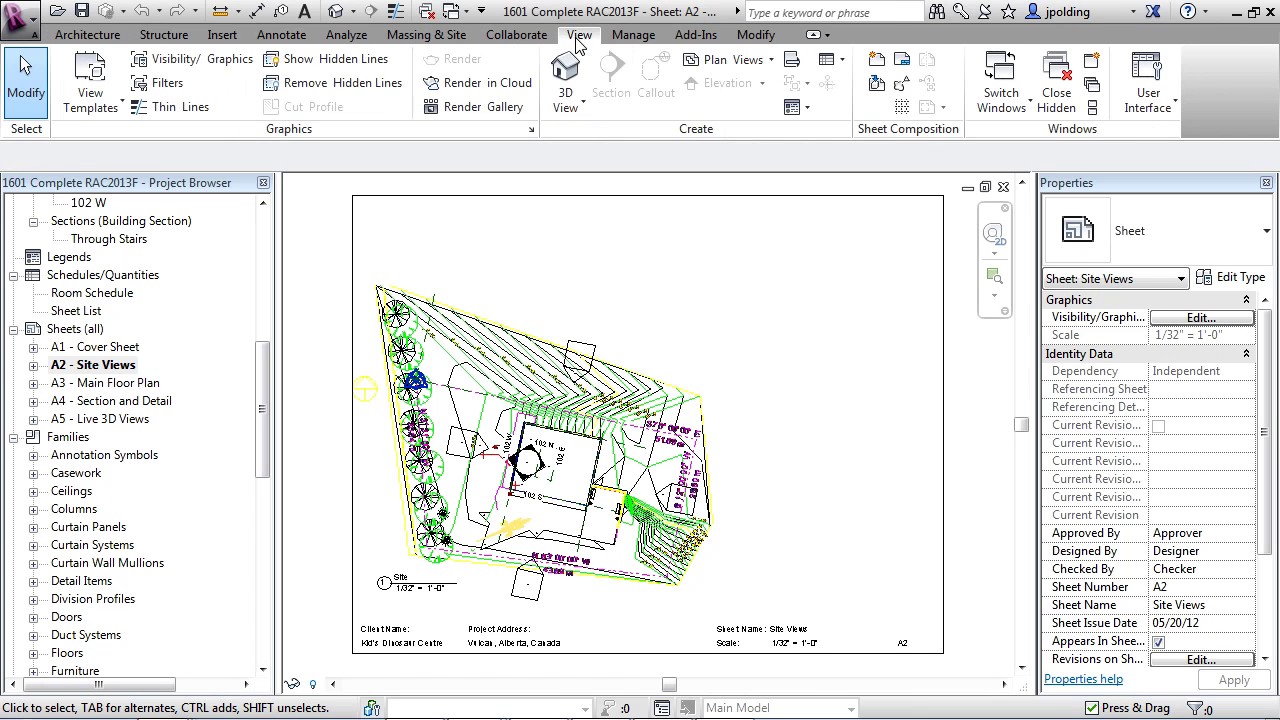
pyautogui.click(1000, 112)
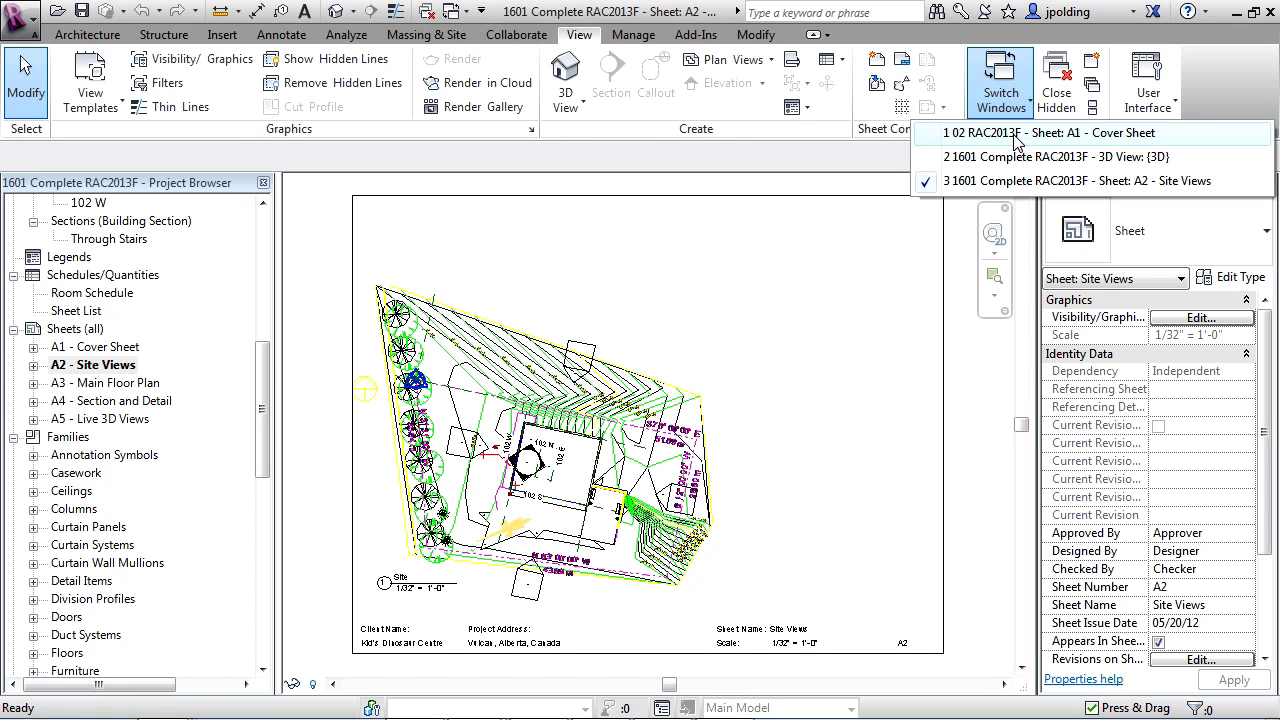
pyautogui.click(1016, 142)
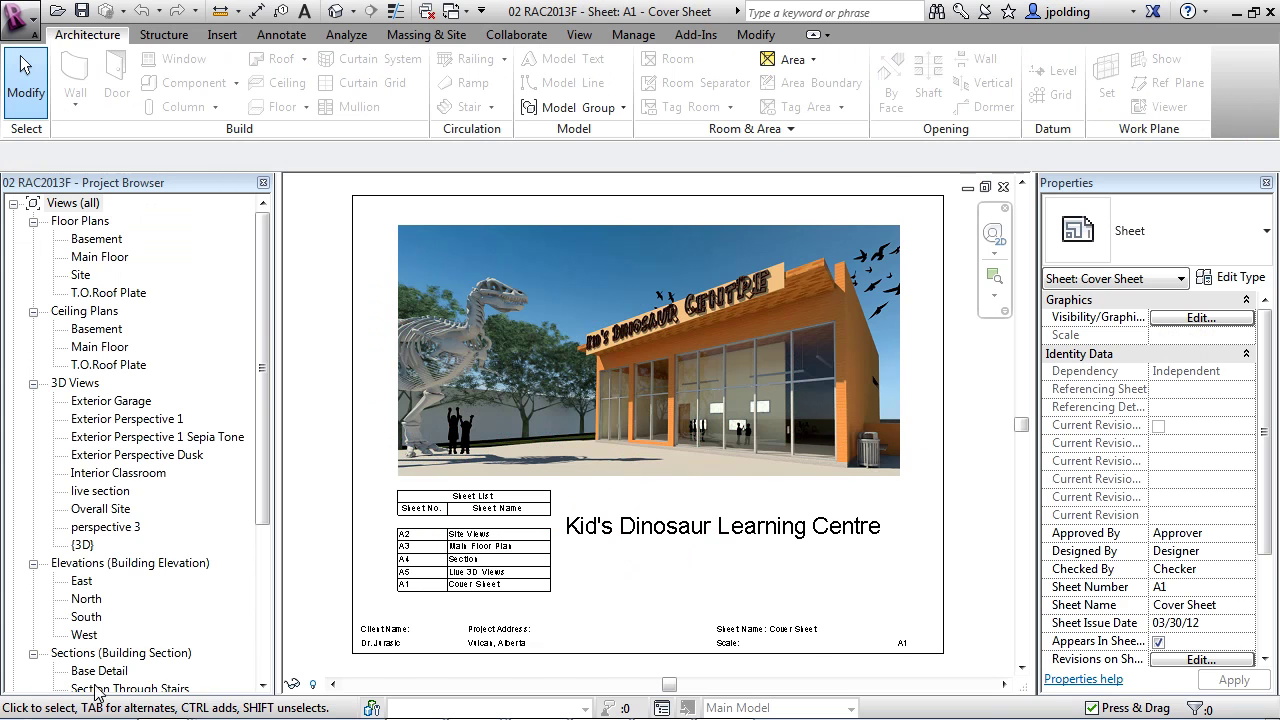
pyautogui.moveTo(266, 493); pyautogui.dragTo(266, 643)
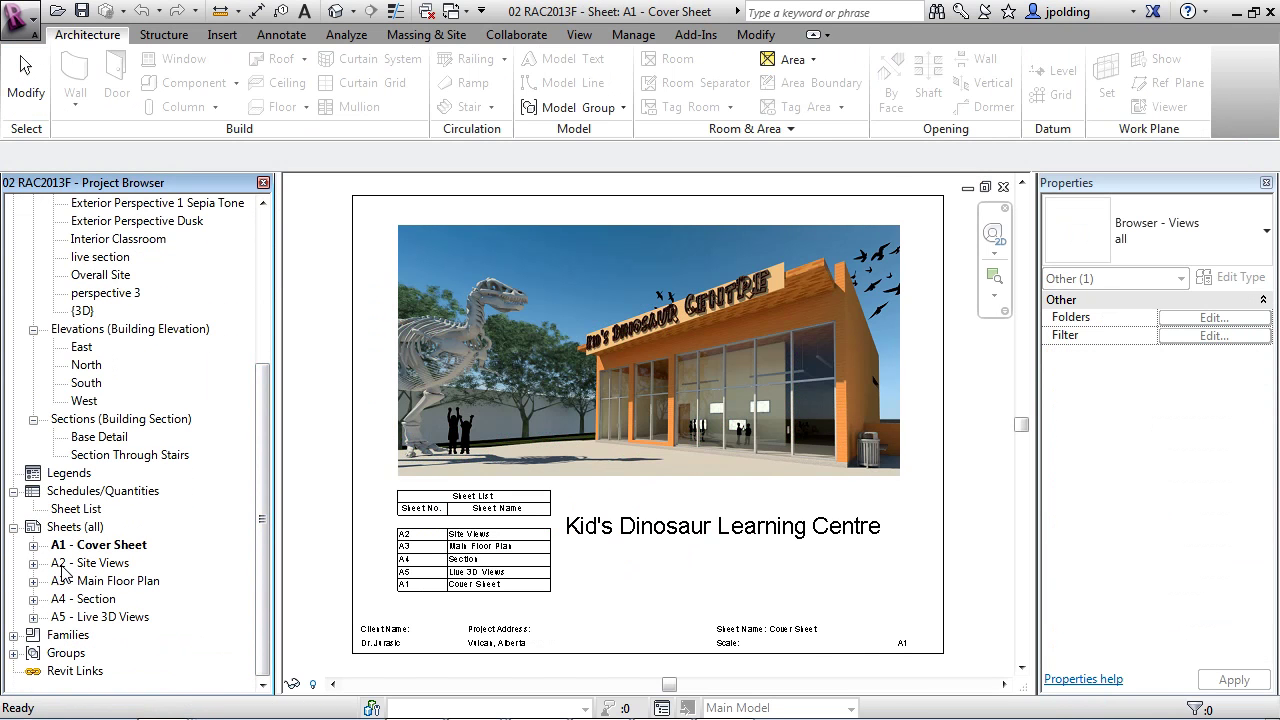
pyautogui.doubleClick(62, 567)
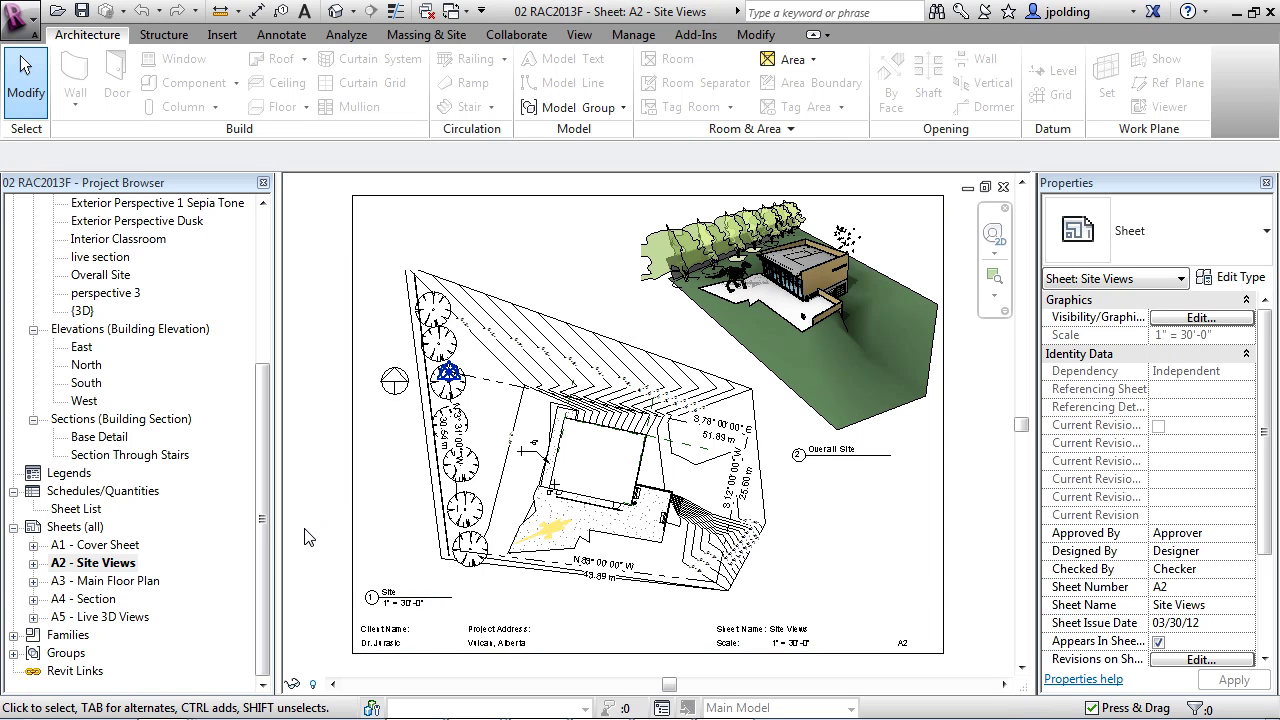
# Step: Switch back to the 1601 Complete RAC2013F - Sheet: A2 - Site Views window
pyautogui.click(579, 36)
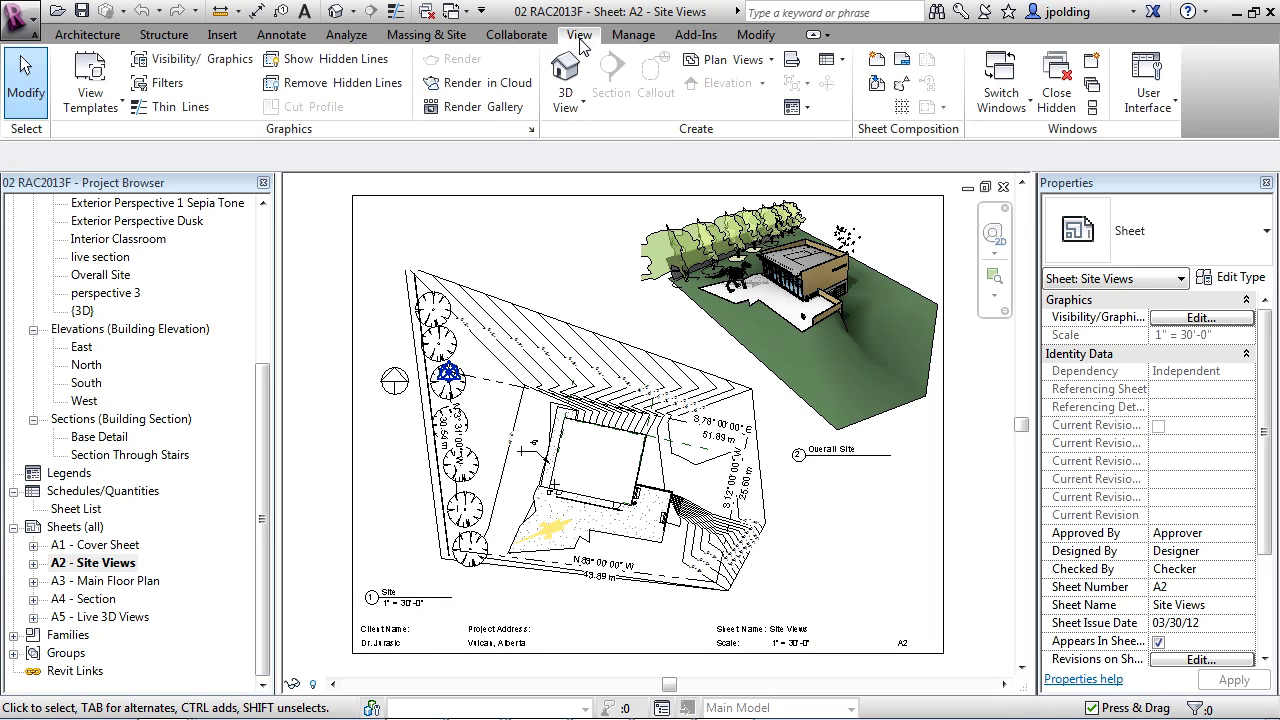
pyautogui.click(1010, 118)
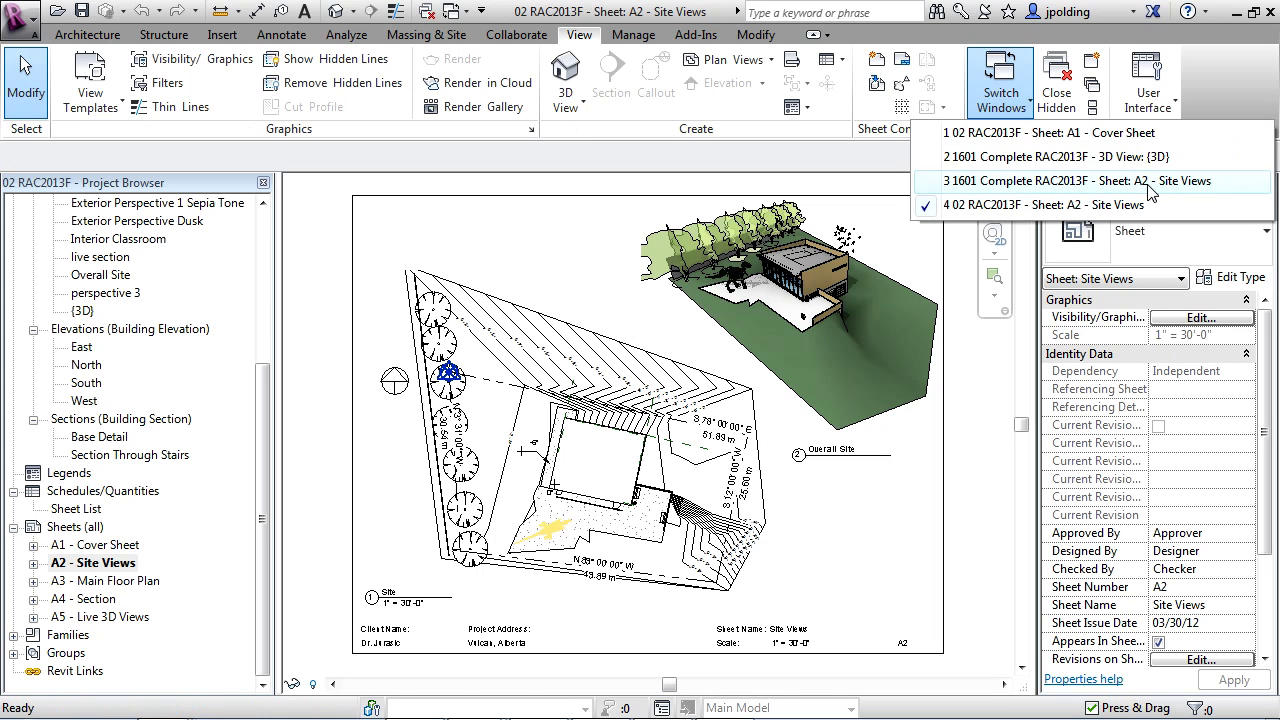
pyautogui.click(988, 181)
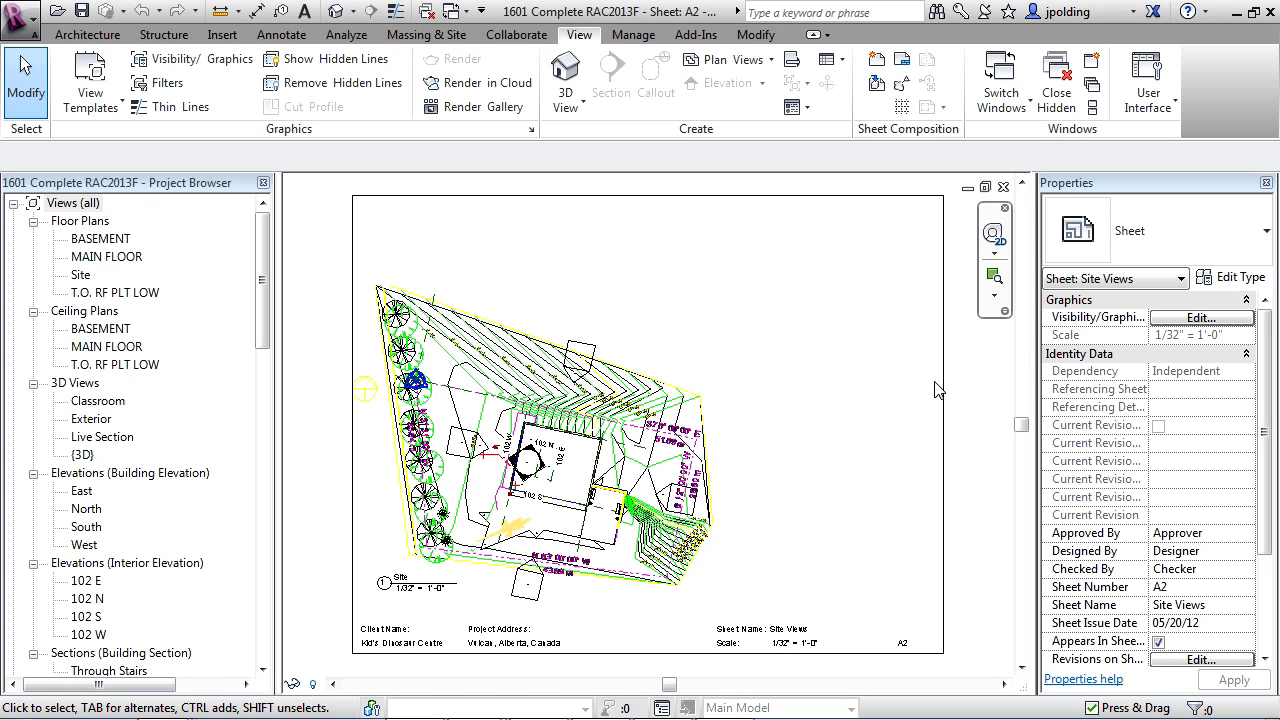
# Step: Open the 1601 project's A3 - Main Floor Plan sheet and list the open windows
pyautogui.scroll(-6, 240, 455)
pyautogui.click(240, 455)
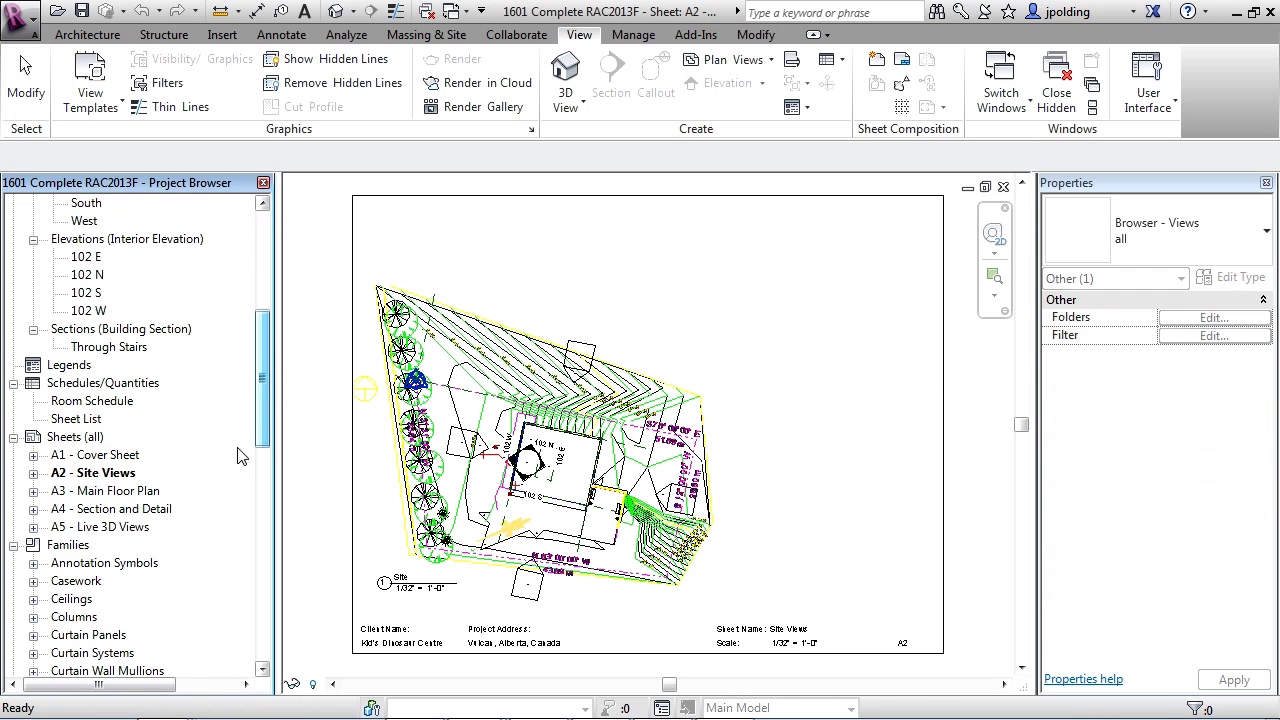
pyautogui.doubleClick(118, 491)
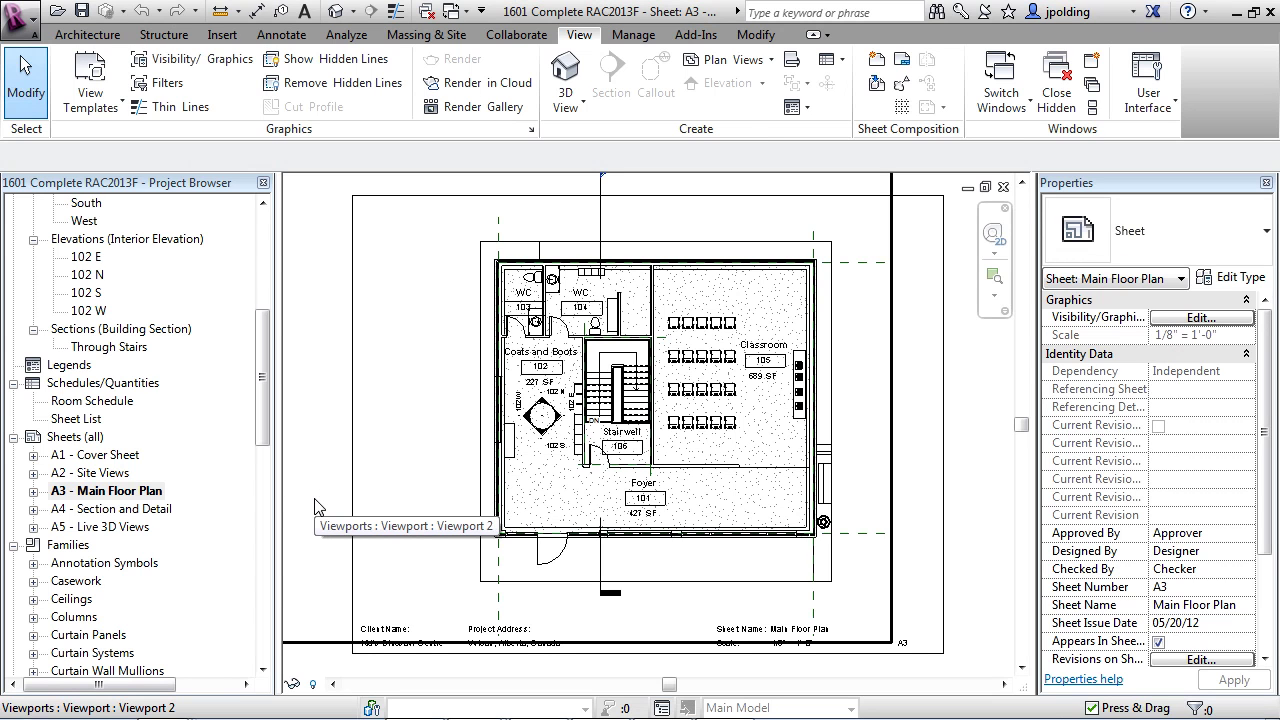
pyautogui.click(1013, 115)
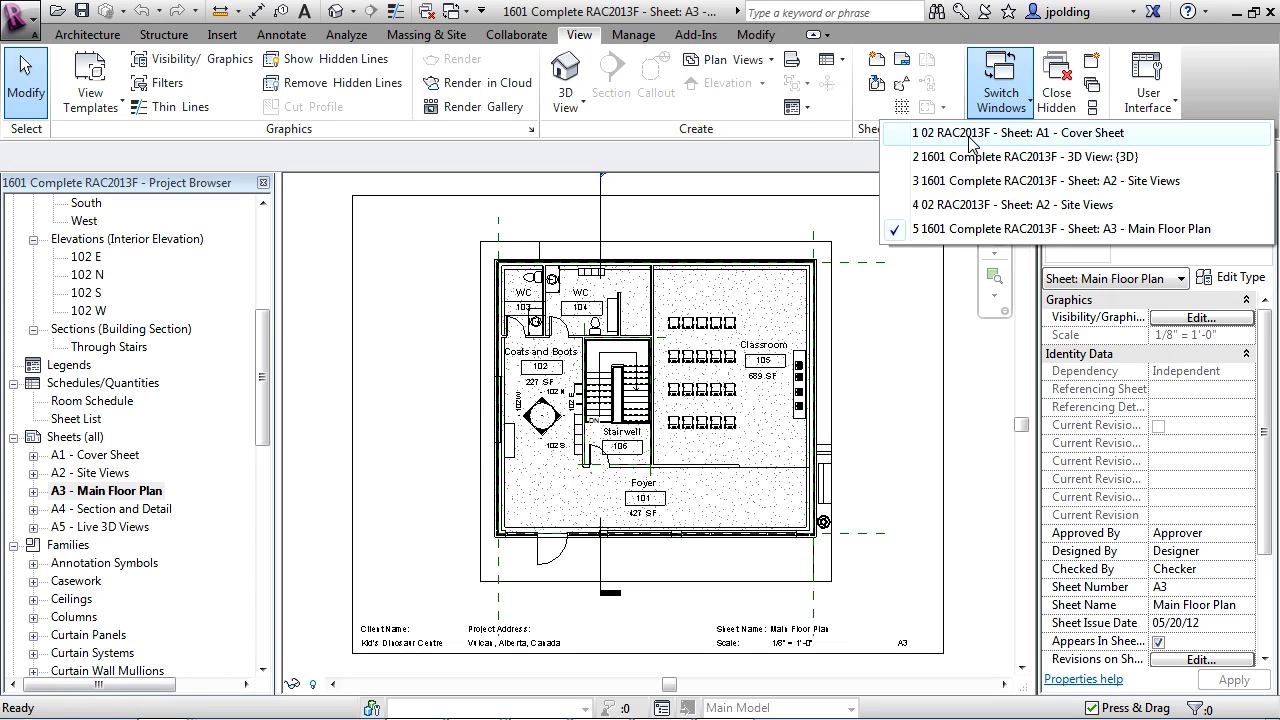
# Step: In 02 RAC2013F, open the A3 - Main Floor Plan sheet and briefly select its viewport
pyautogui.click(950, 212)
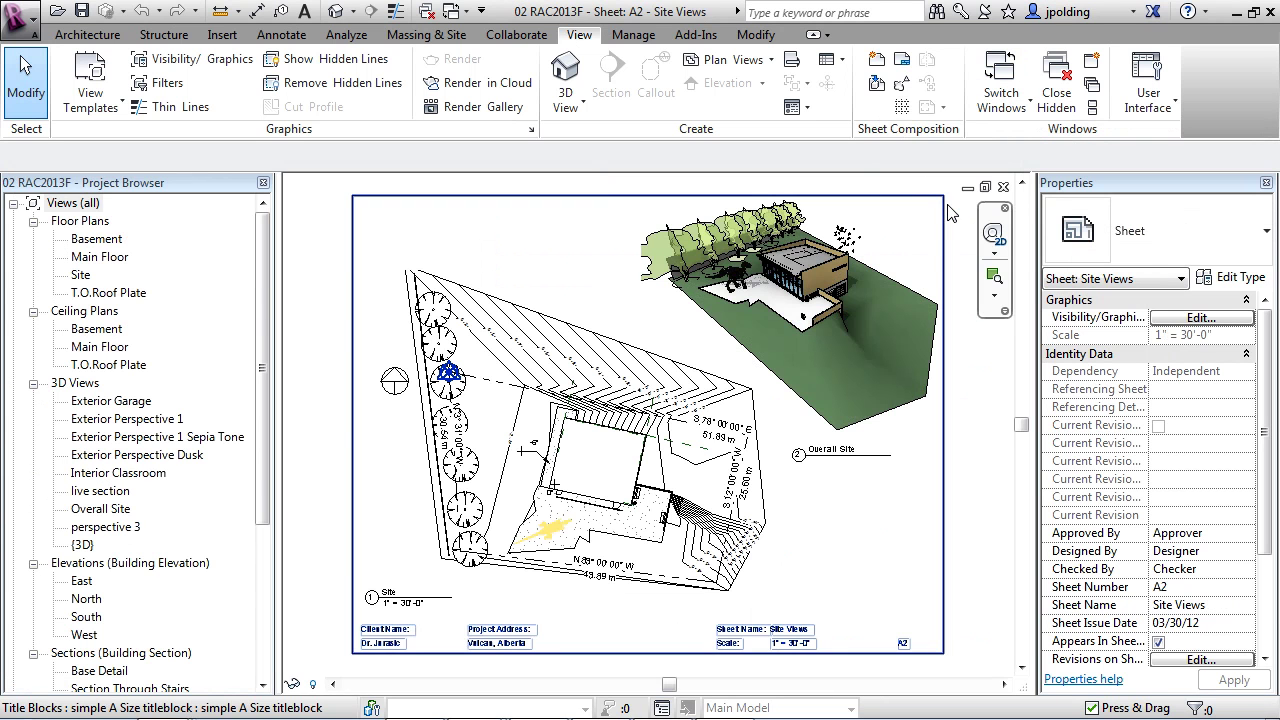
pyautogui.click(185, 200)
pyautogui.moveTo(264, 290); pyautogui.dragTo(266, 446)
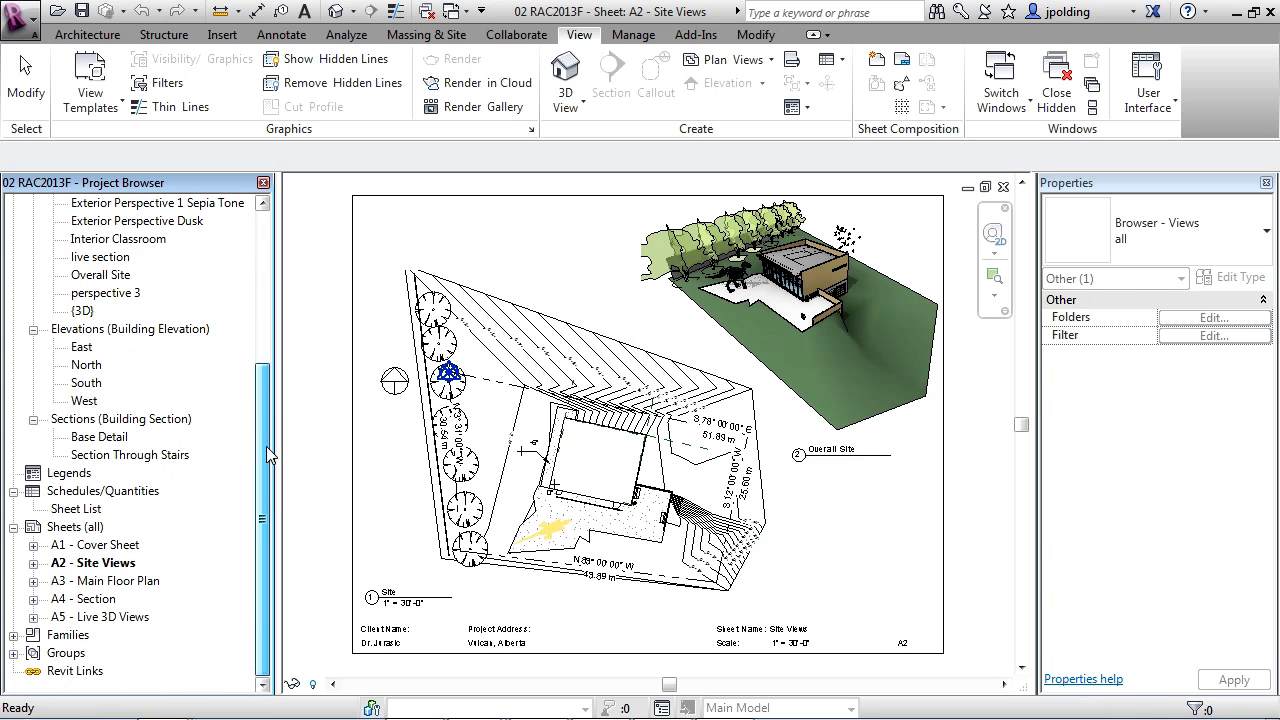
pyautogui.doubleClick(104, 582)
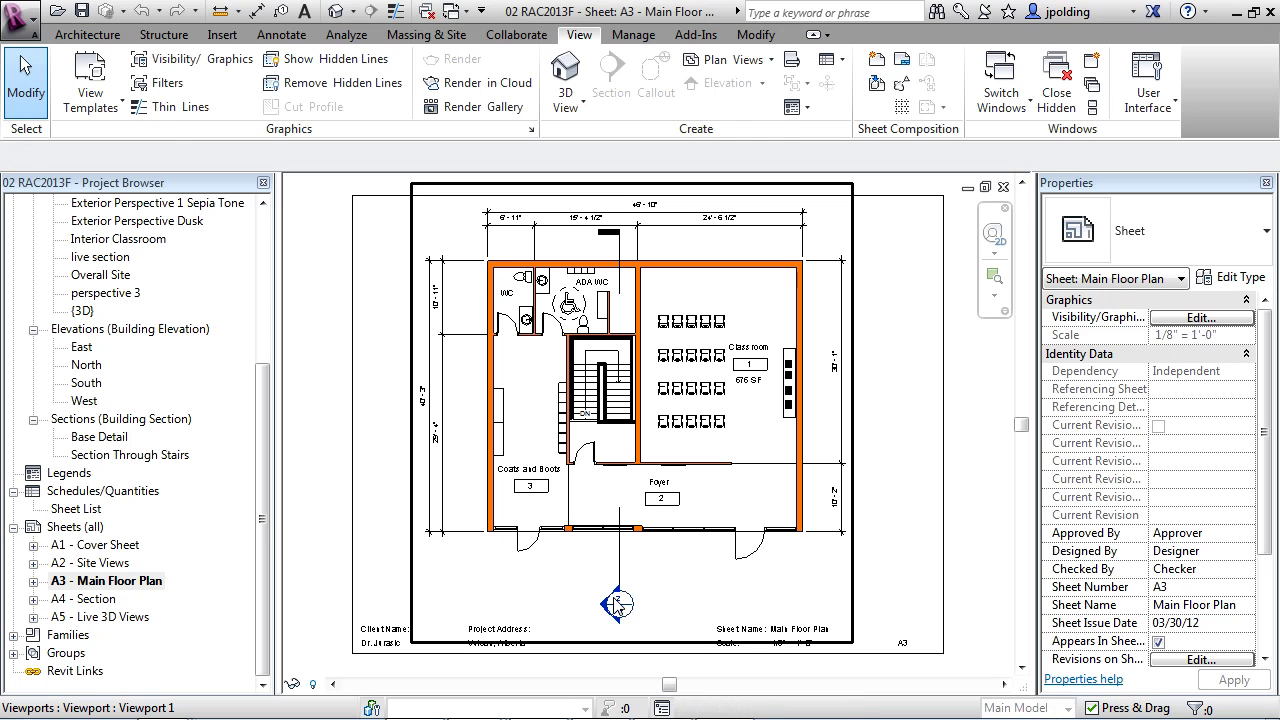
pyautogui.click(616, 610)
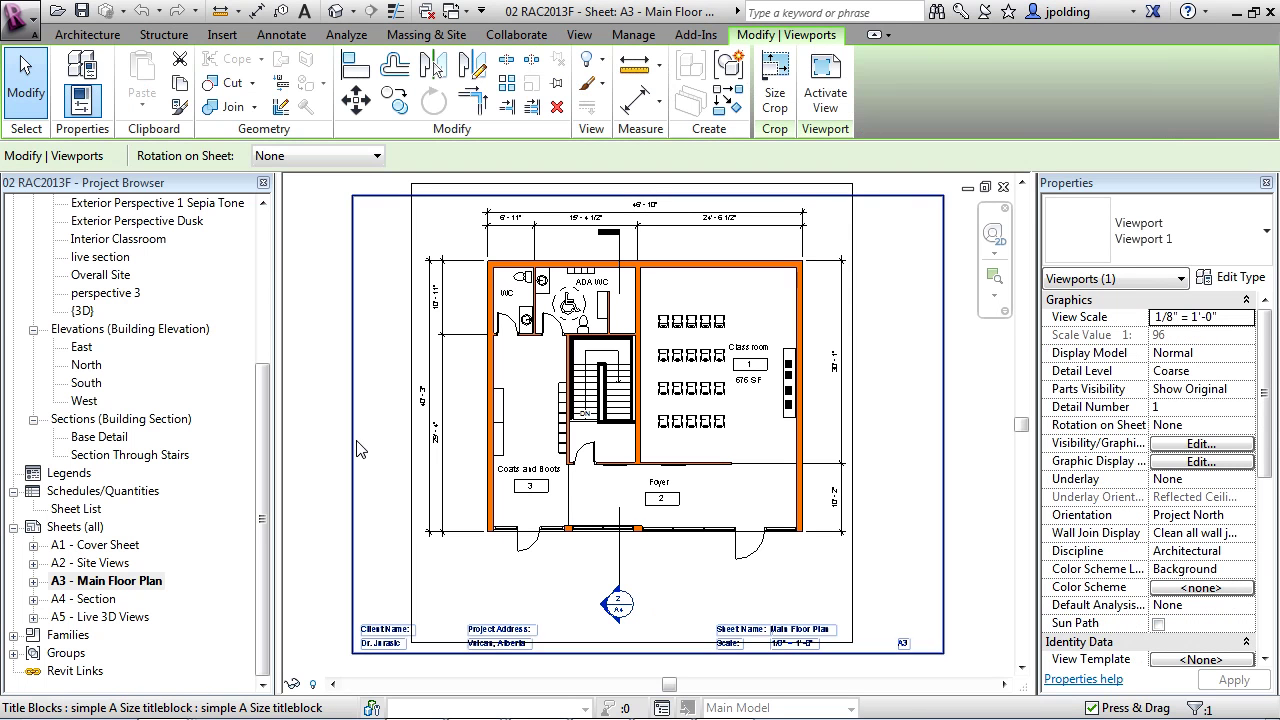
pyautogui.click(385, 452)
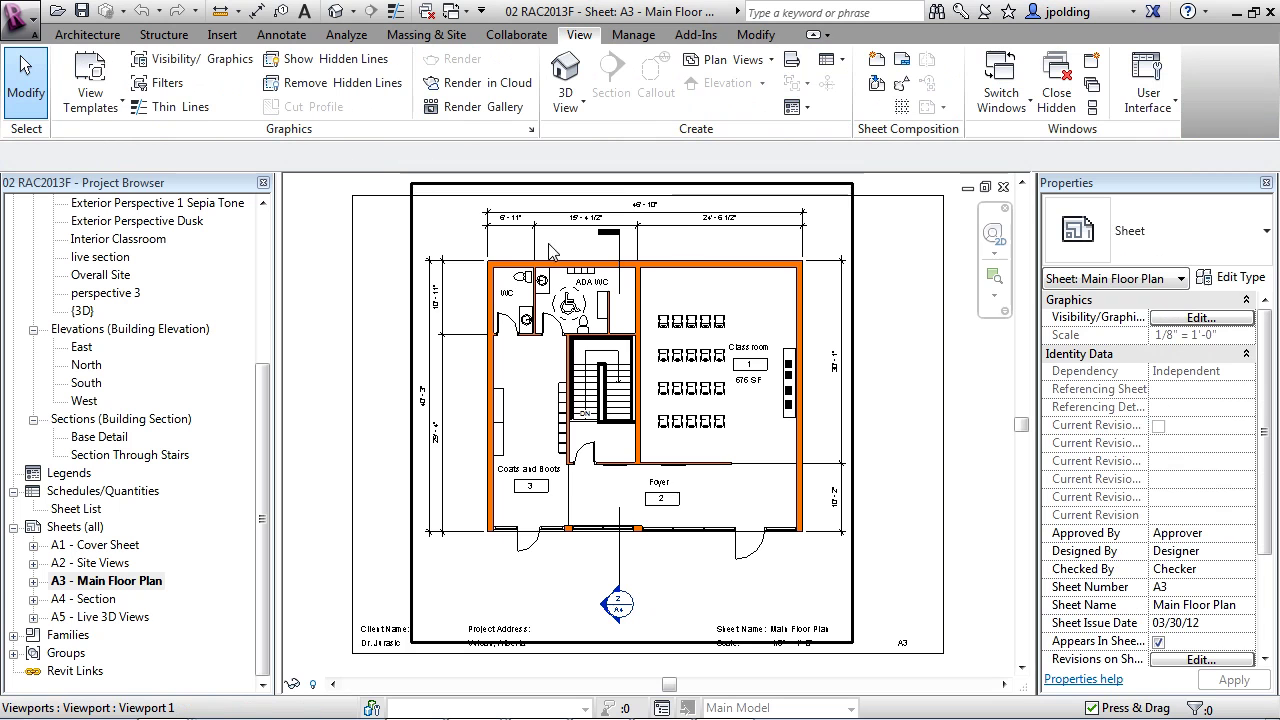
# Step: Switch to the 1601 Complete RAC2013F - Sheet: A3 - Main Floor Plan window
pyautogui.click(1005, 110)
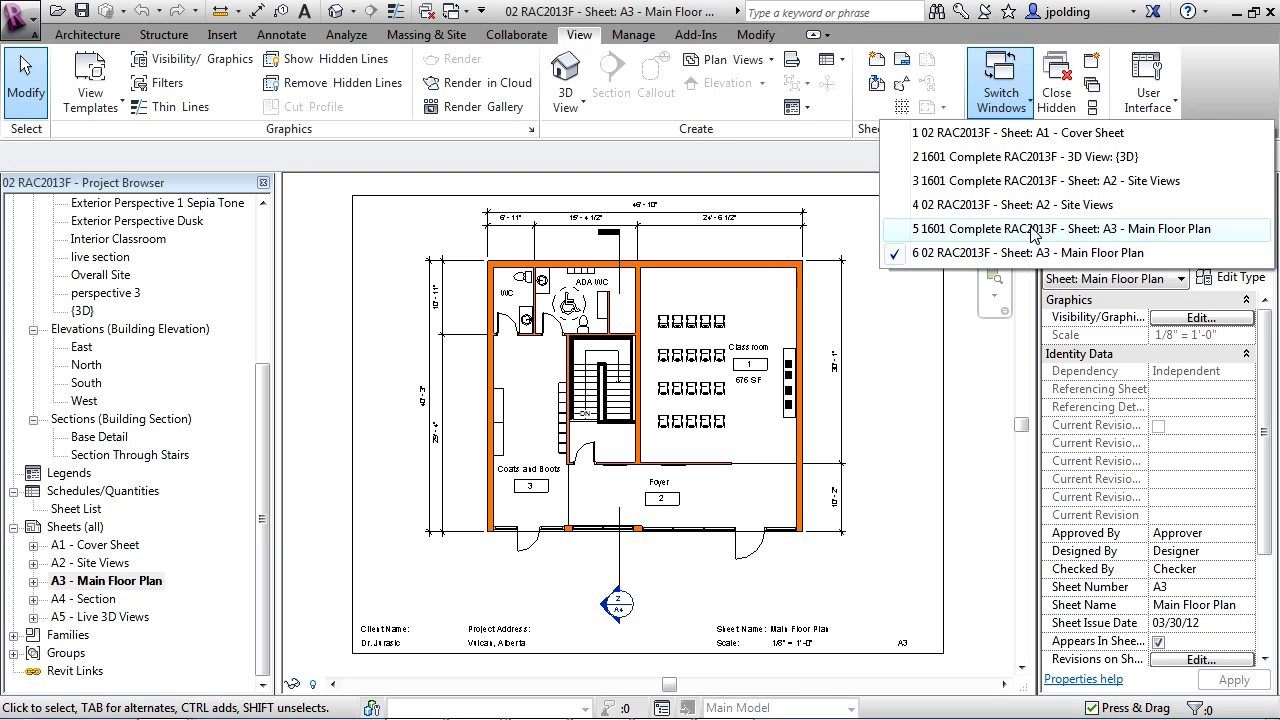
pyautogui.click(1101, 236)
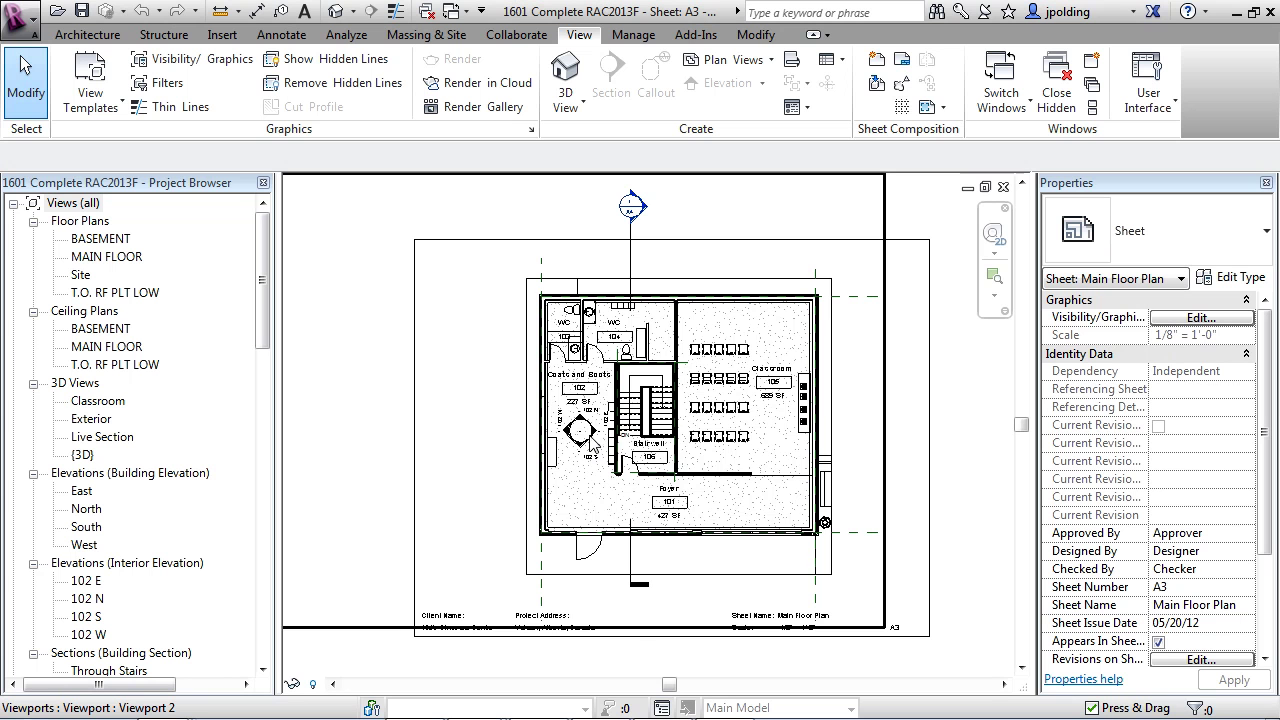
pyautogui.scroll(3, 591, 433)
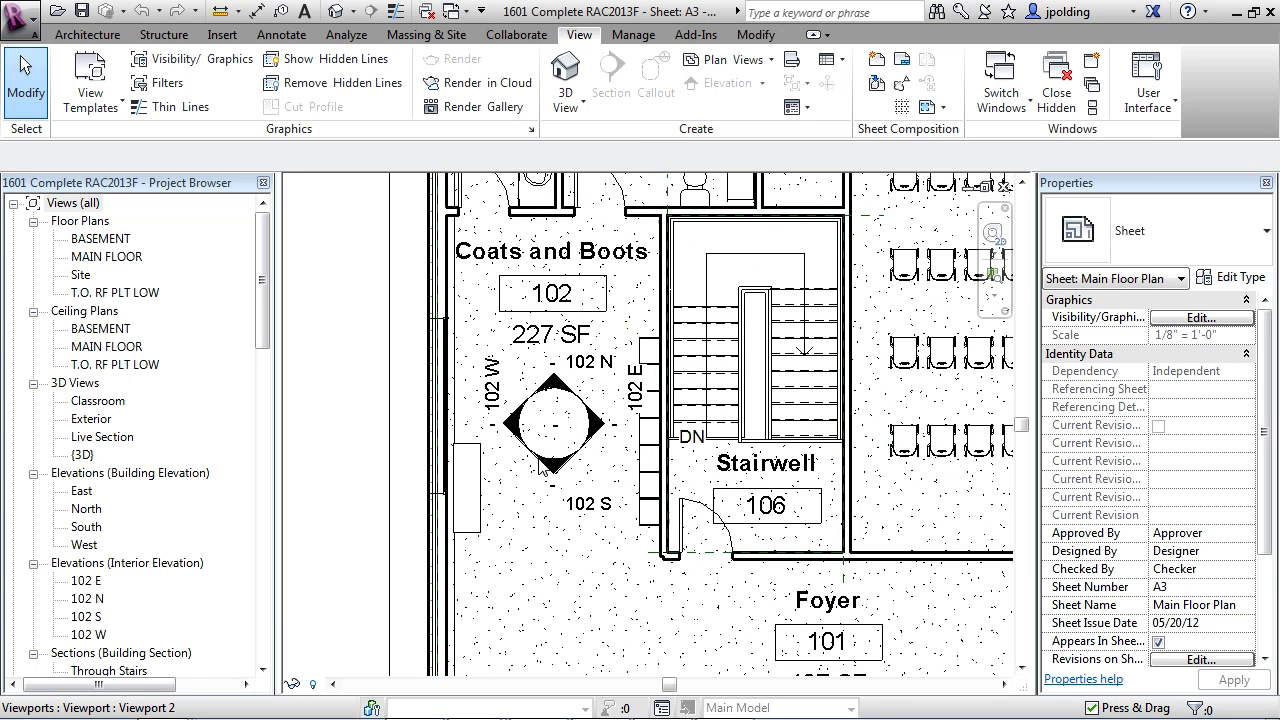
pyautogui.scroll(-1, 532, 516)
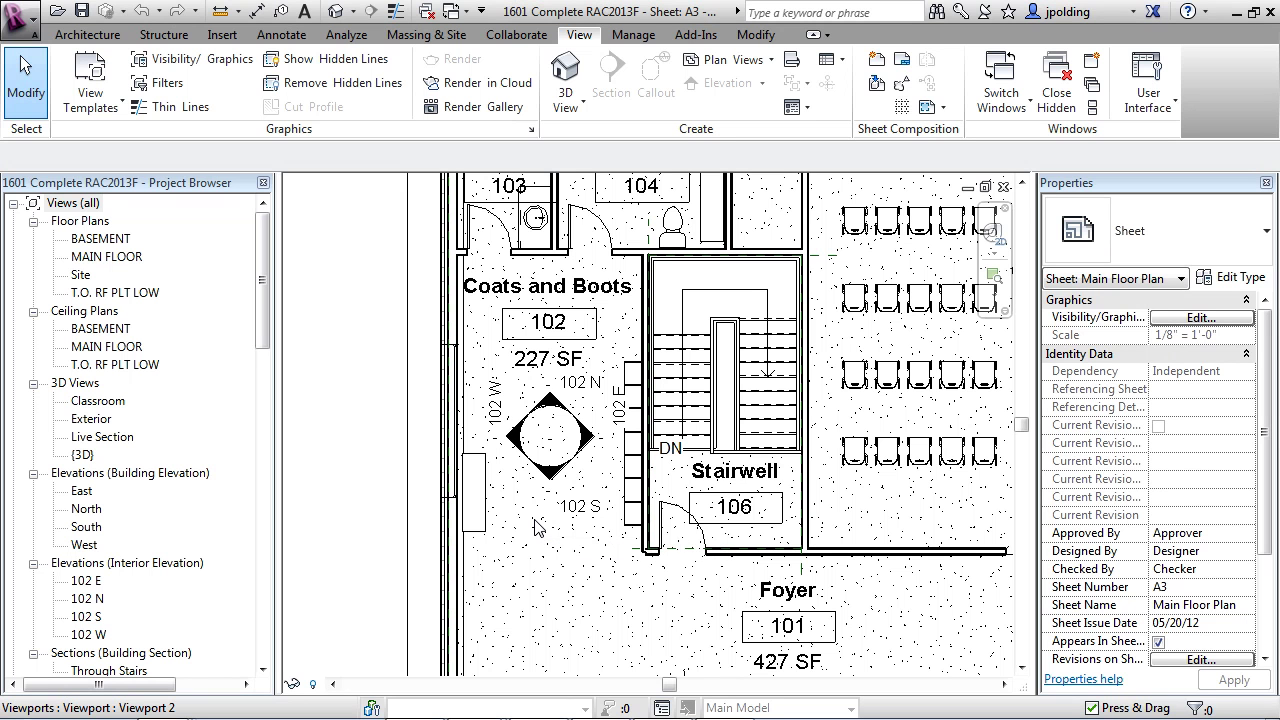
pyautogui.scroll(-3, 465, 456)
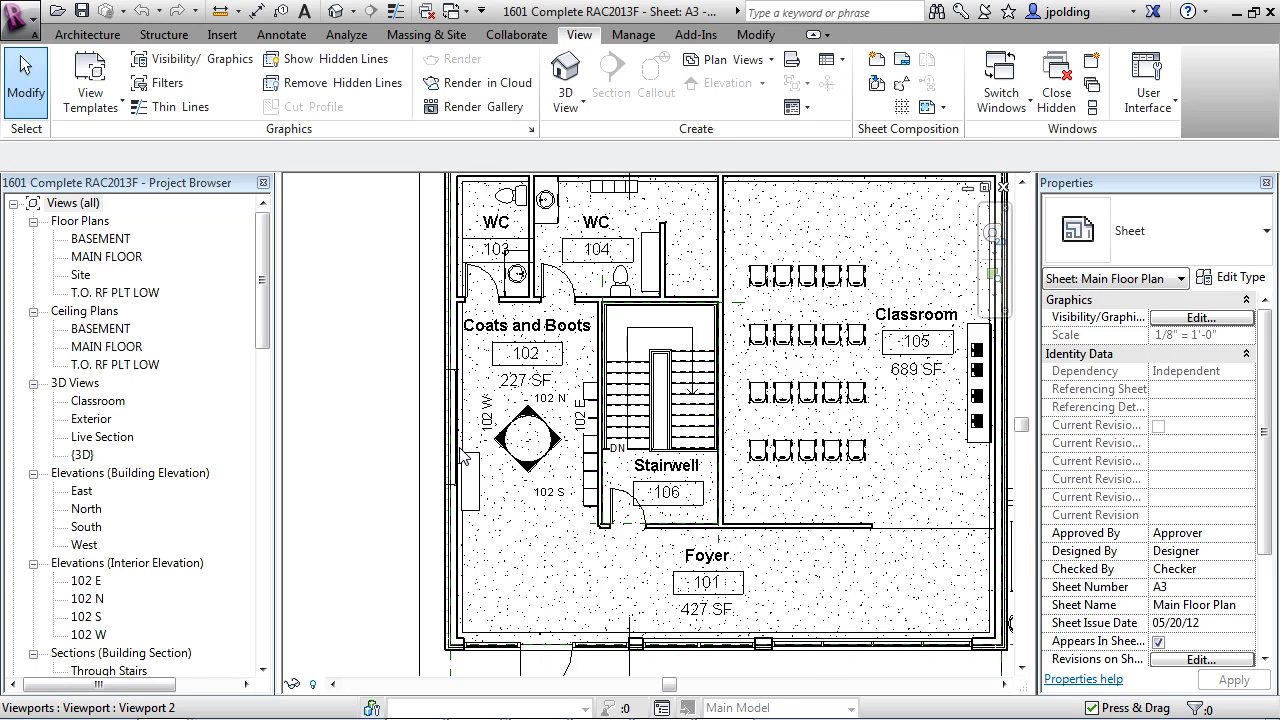
pyautogui.scroll(-4, 465, 456)
pyautogui.scroll(-1, 465, 456)
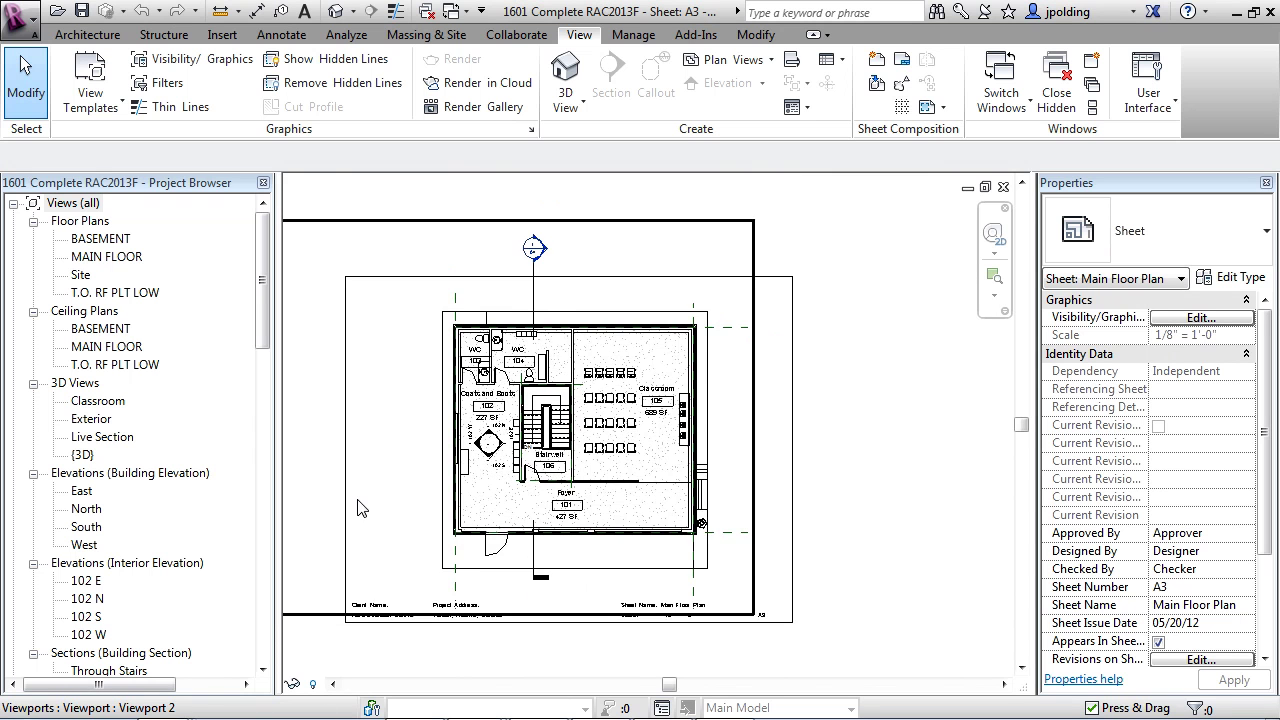
pyautogui.scroll(1, 378, 505)
pyautogui.scroll(-1, 800, 450)
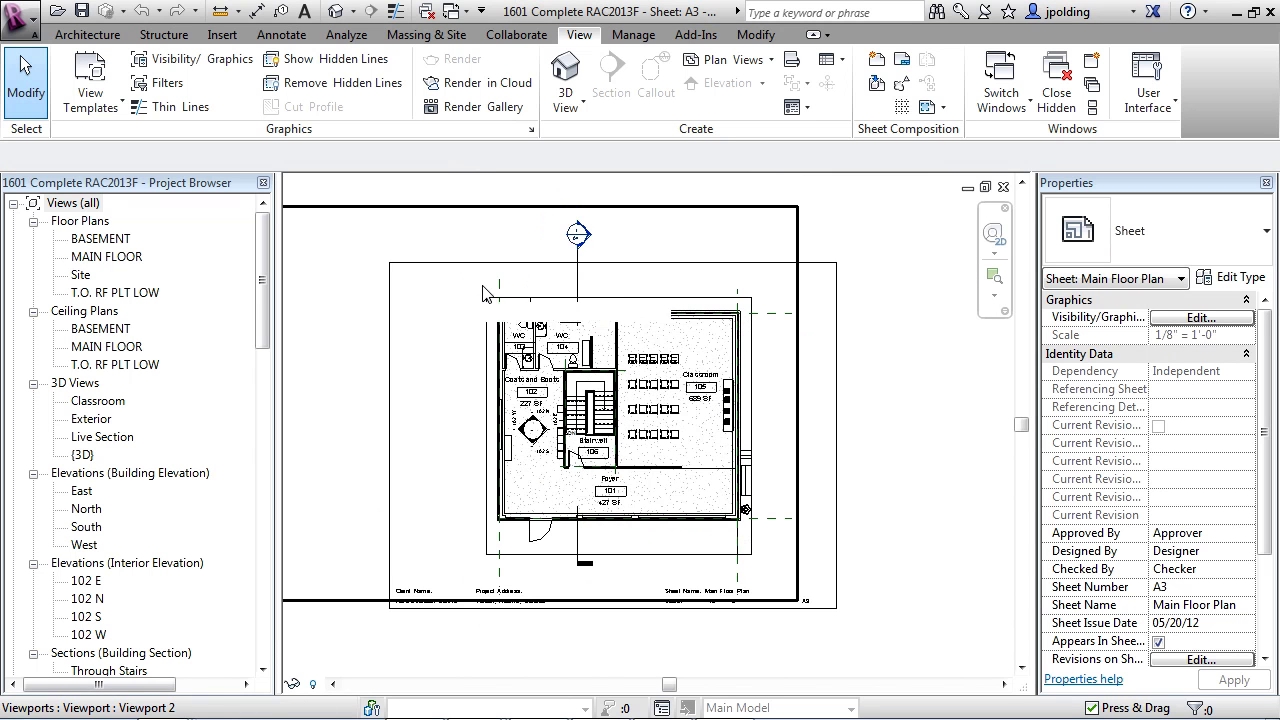
pyautogui.scroll(-1, 800, 450)
pyautogui.scroll(-1, 800, 450)
# Step: Activate the Main Floor Plan viewport and hide its Project Base Point as an element
pyautogui.rightClick(678, 432)
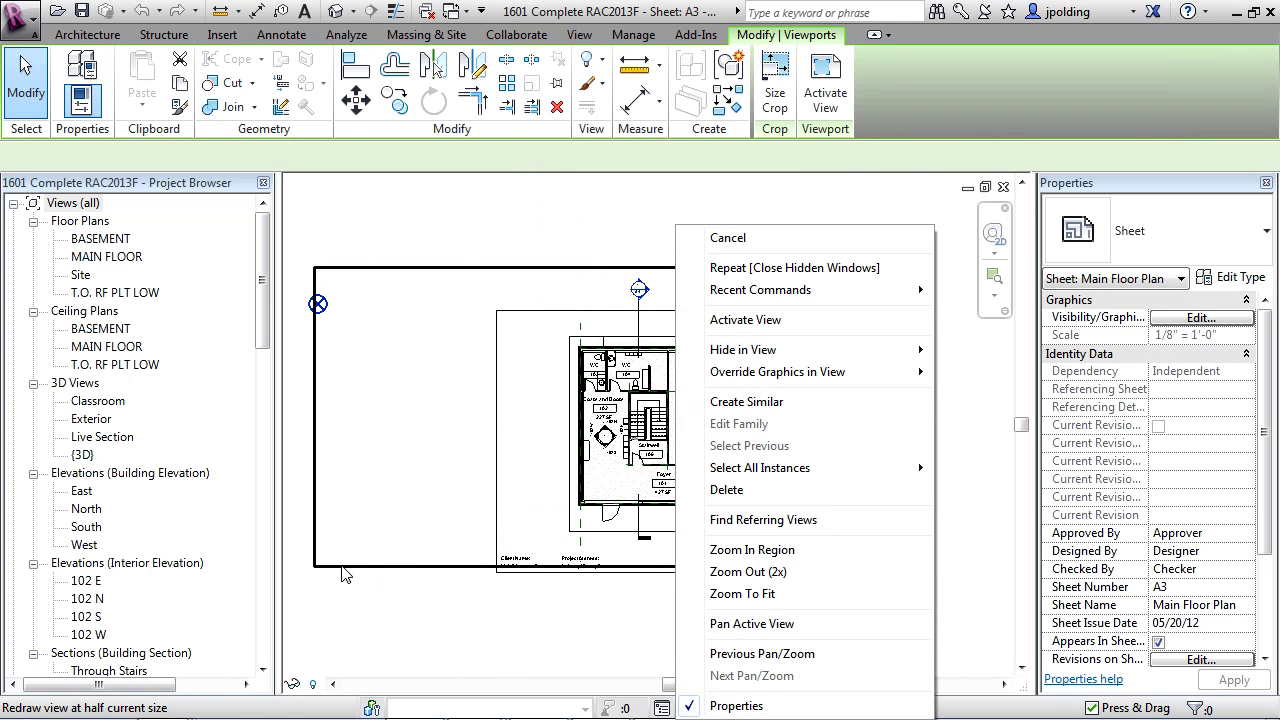
pyautogui.click(742, 320)
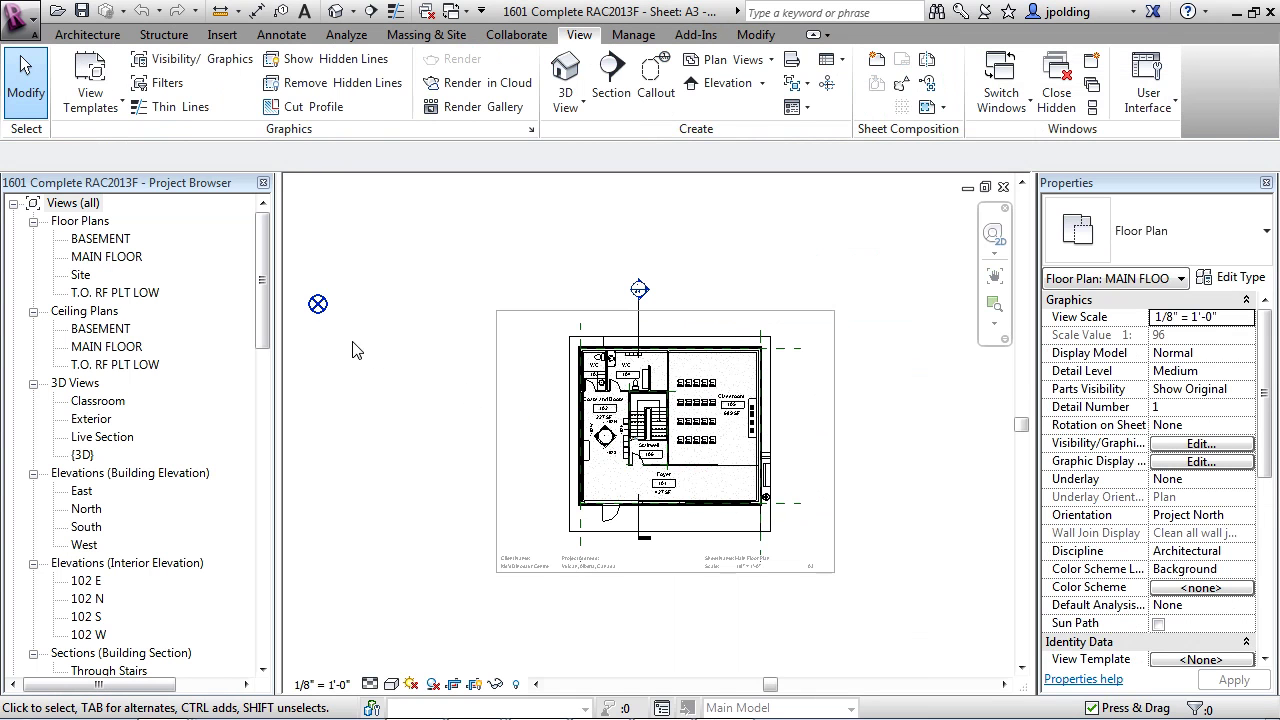
pyautogui.rightClick(317, 305)
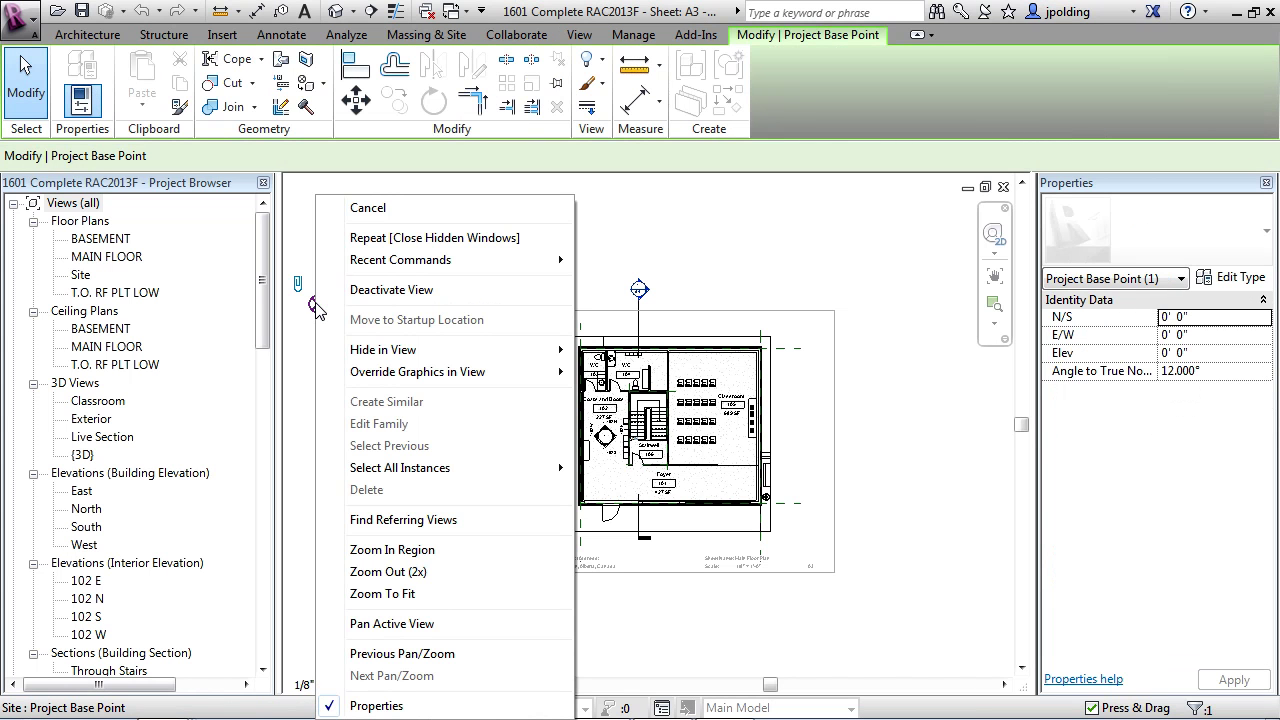
pyautogui.moveTo(383, 350)
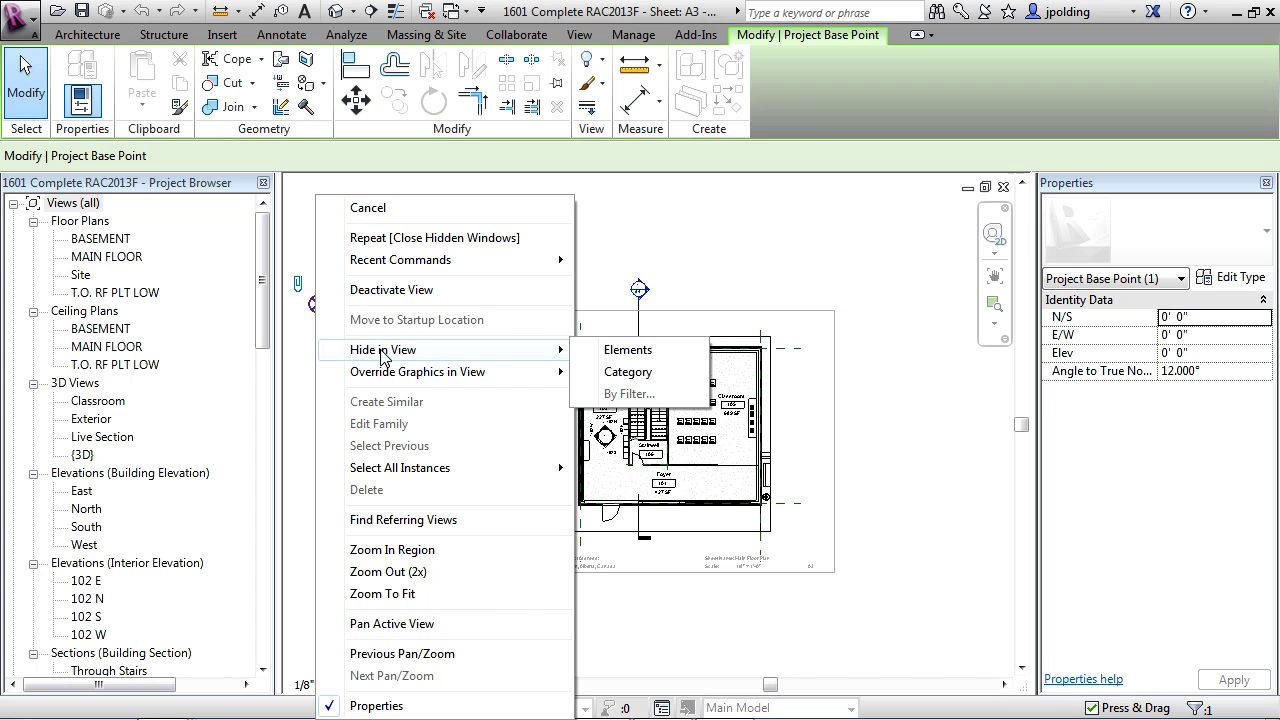
pyautogui.click(614, 350)
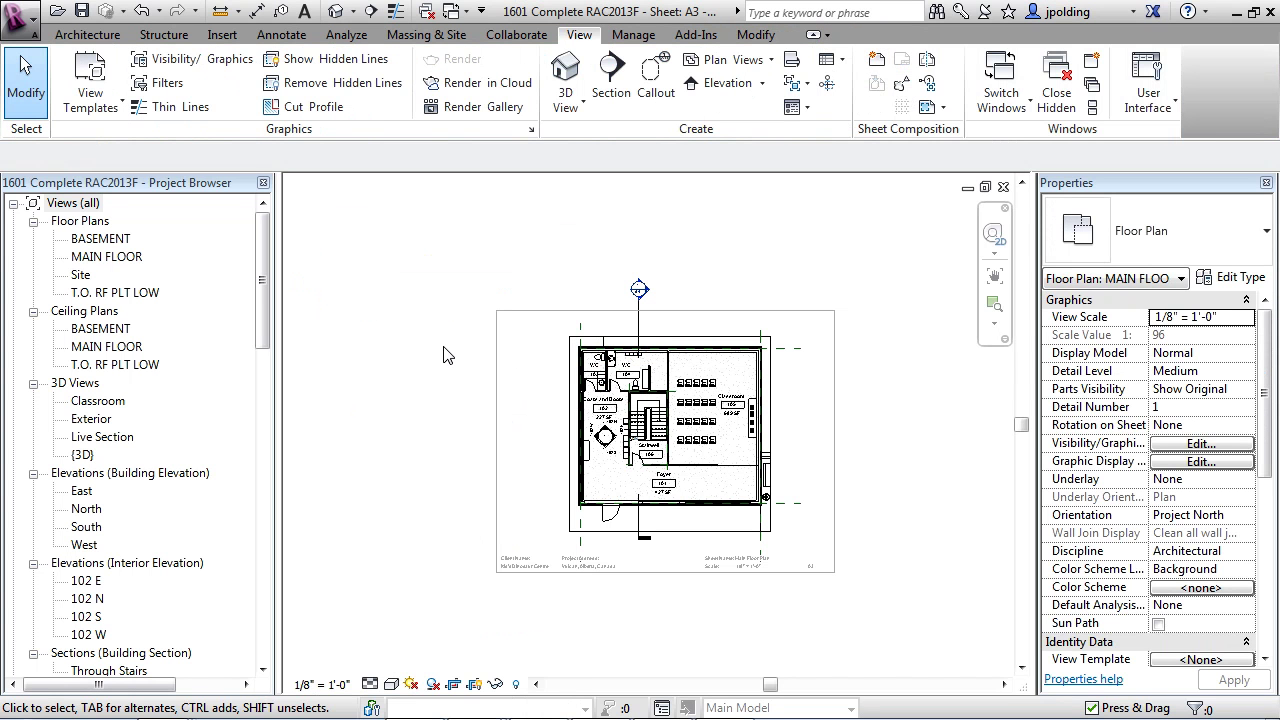
# Step: Hide the 102 S interior elevation arrow as an element in this view
pyautogui.scroll(2, 608, 445)
pyautogui.scroll(3, 608, 445)
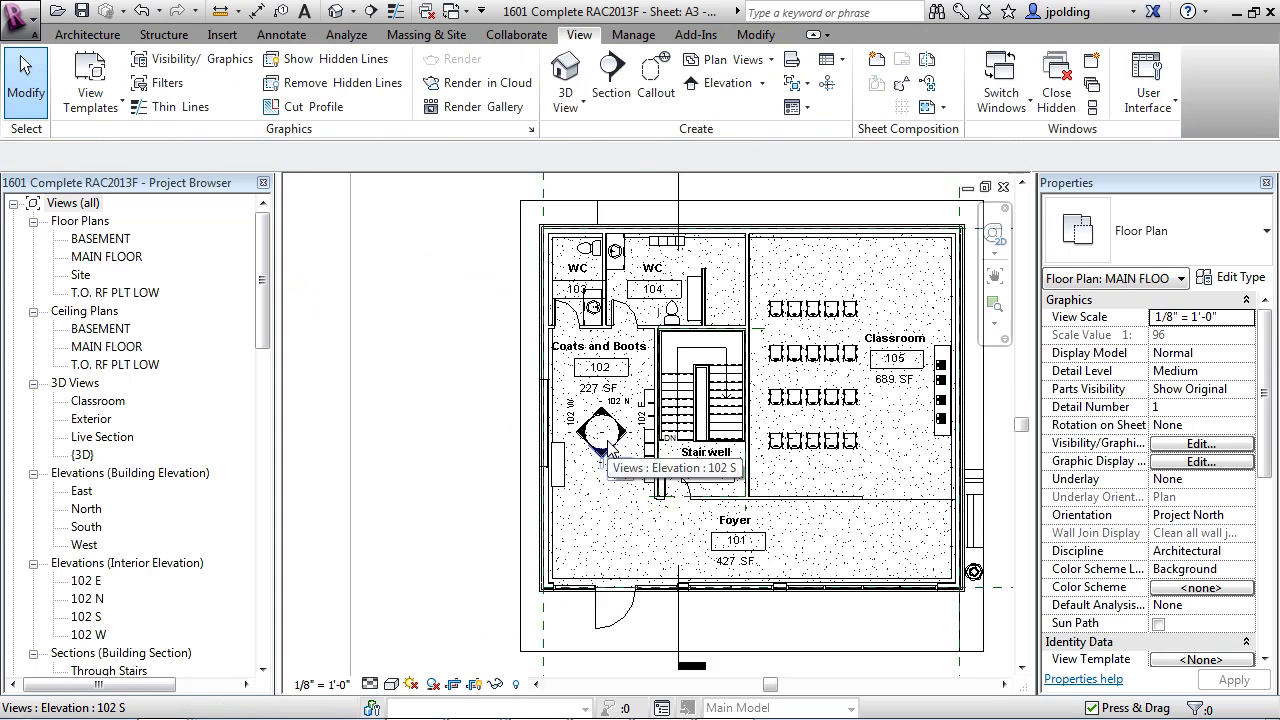
pyautogui.scroll(3, 608, 445)
pyautogui.scroll(2, 608, 445)
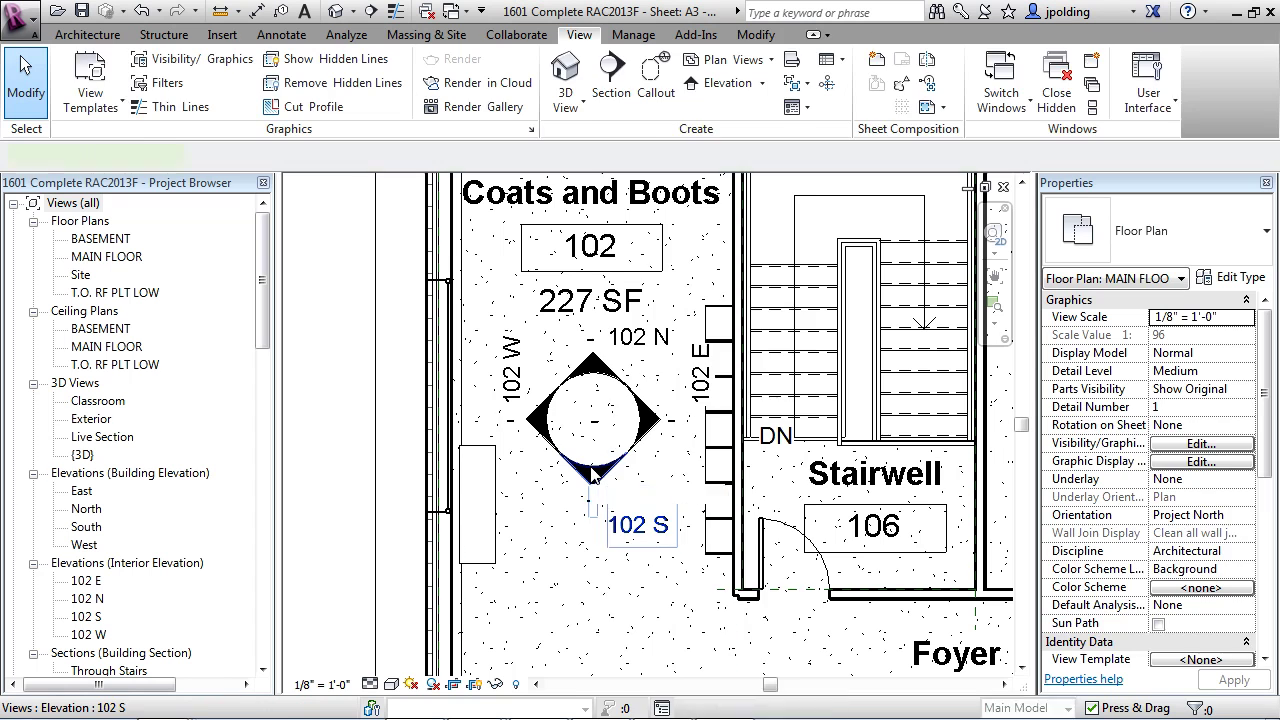
pyautogui.rightClick(594, 477)
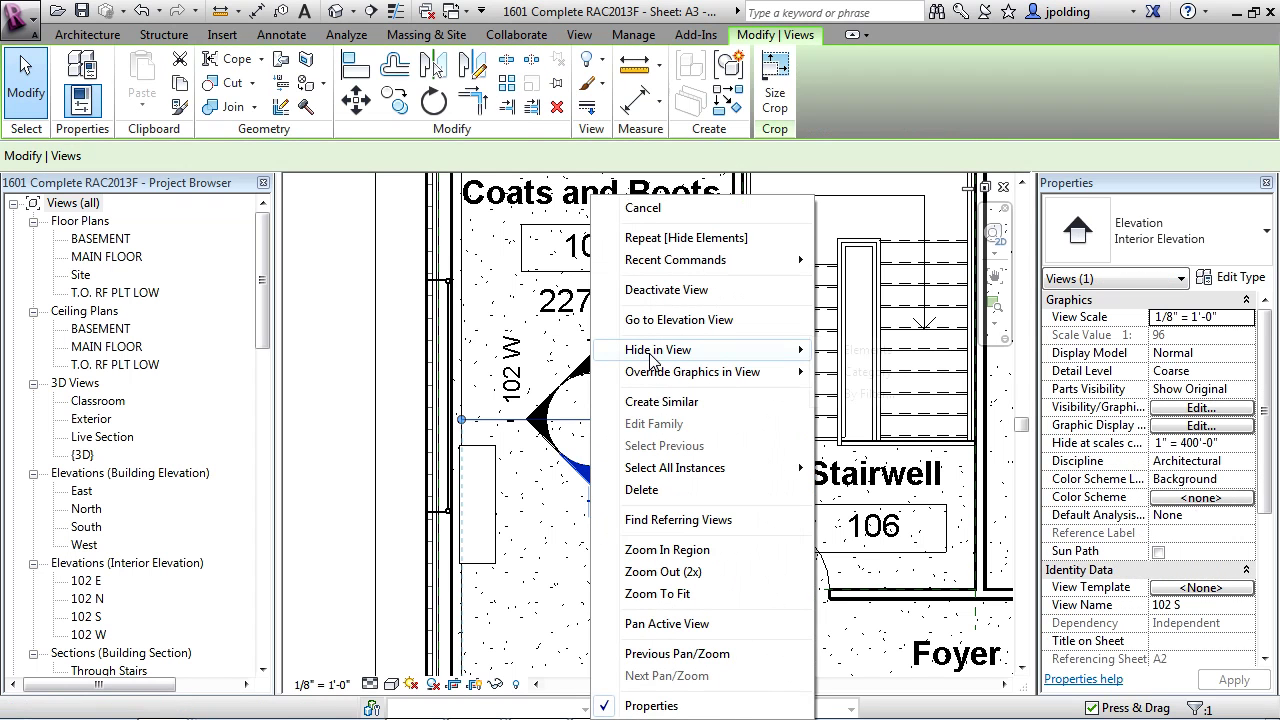
pyautogui.moveTo(658, 350)
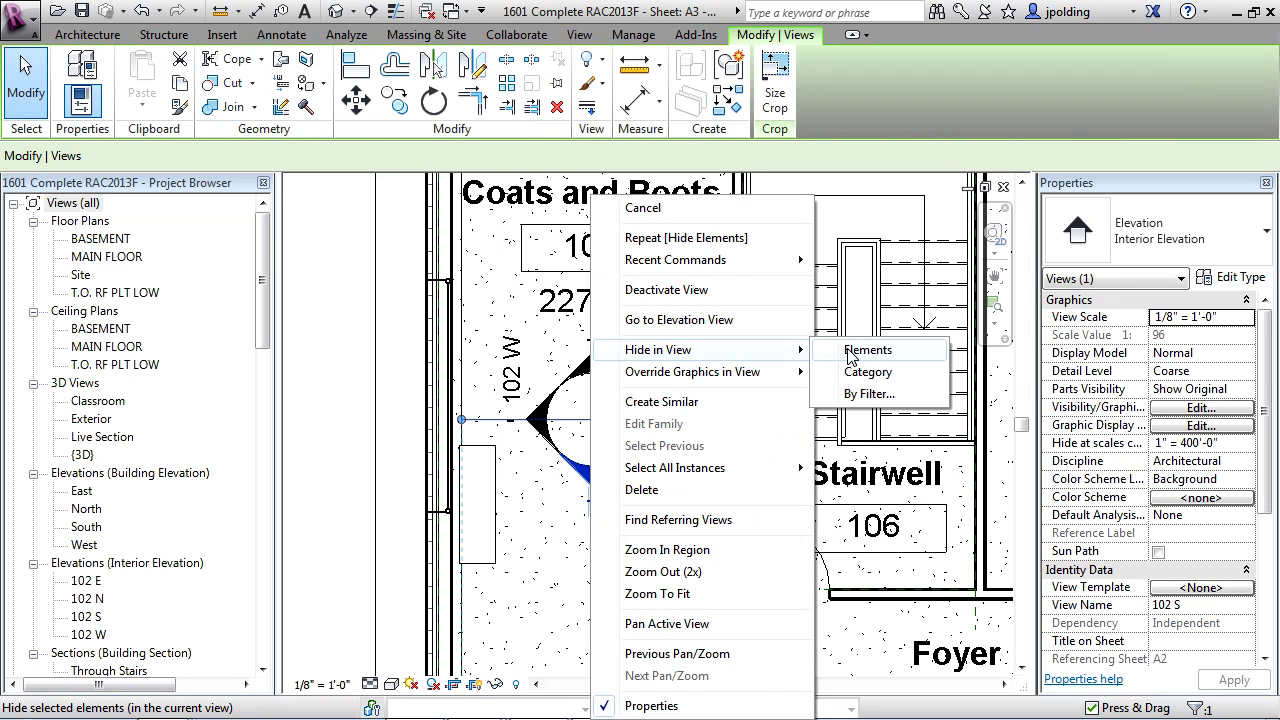
pyautogui.click(853, 352)
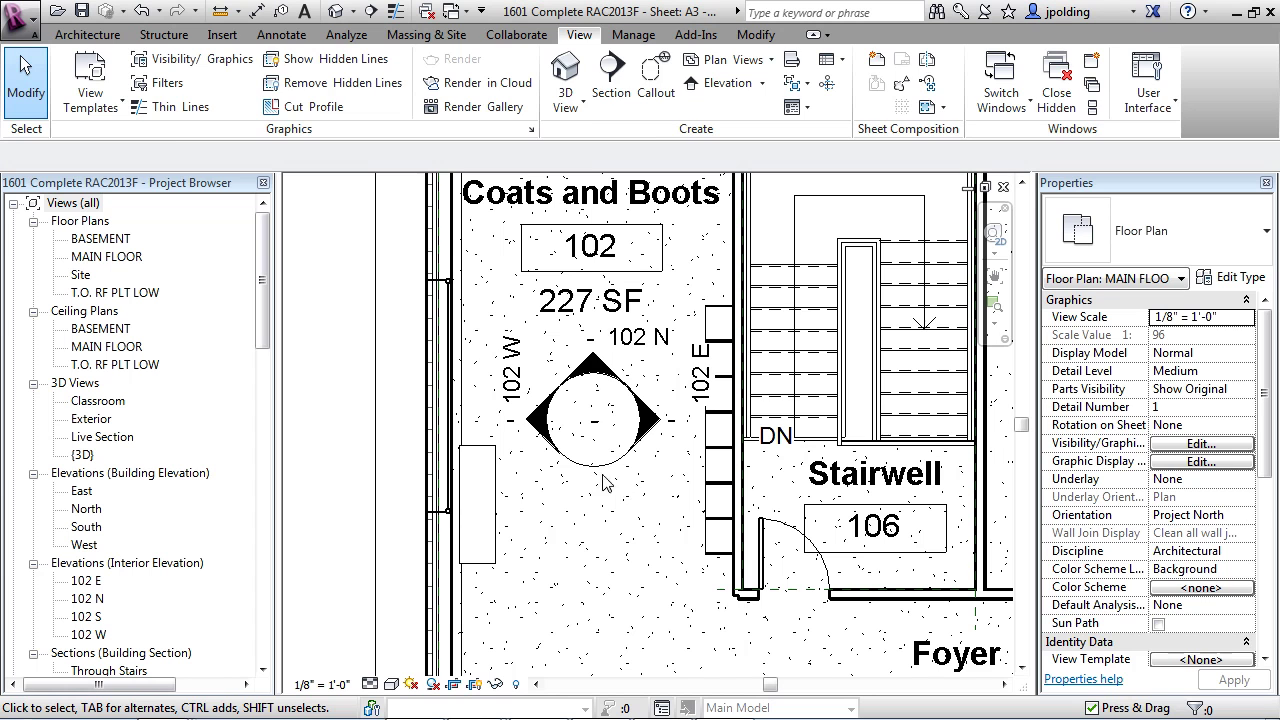
# Step: Hide the entire elevation-marker category in this view using the 102 W arrow
pyautogui.click(543, 425)
pyautogui.rightClick(543, 425)
pyautogui.moveTo(603, 349)
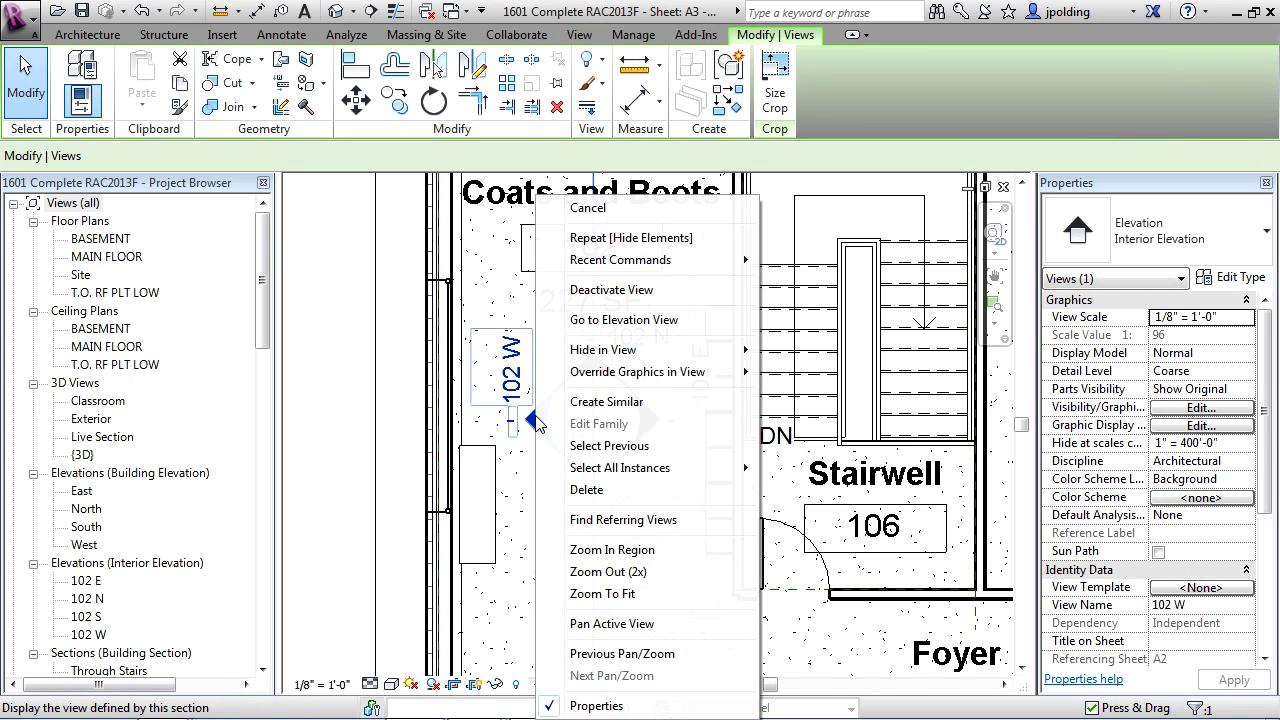
pyautogui.click(806, 374)
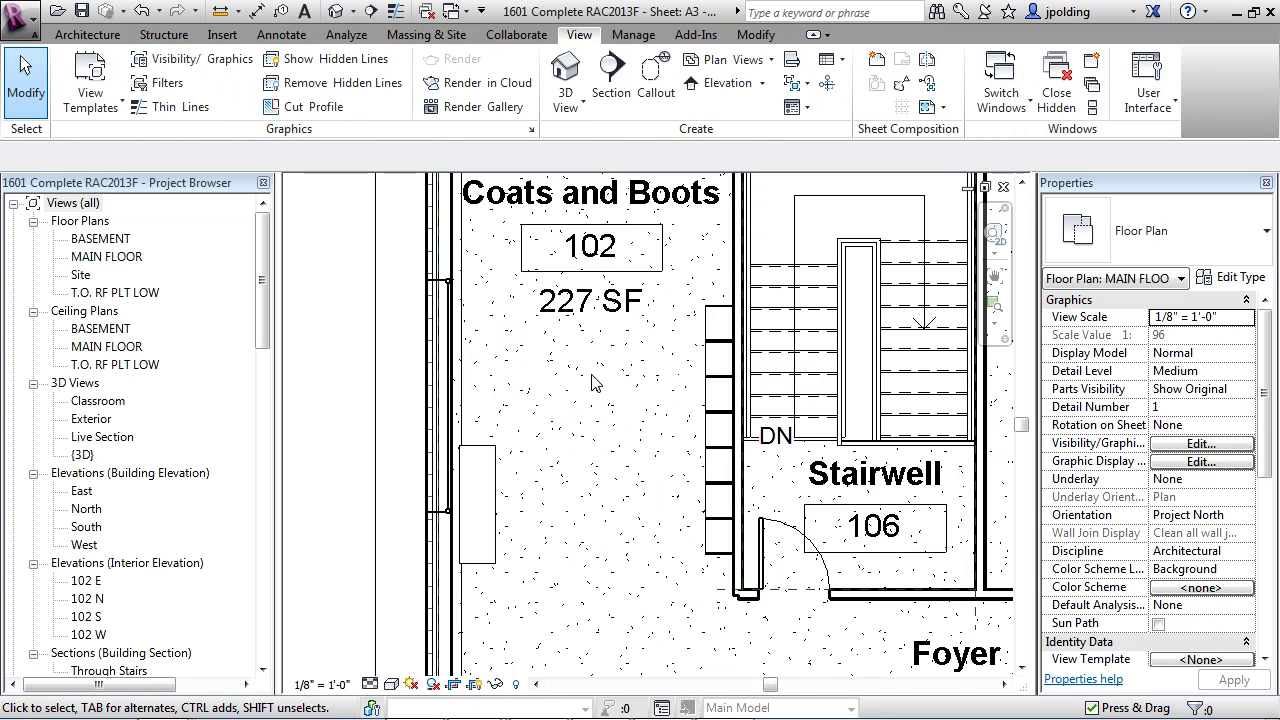
# Step: Hide the Model Groups category in view using the locker group beside the stair
pyautogui.scroll(-1, 432, 378)
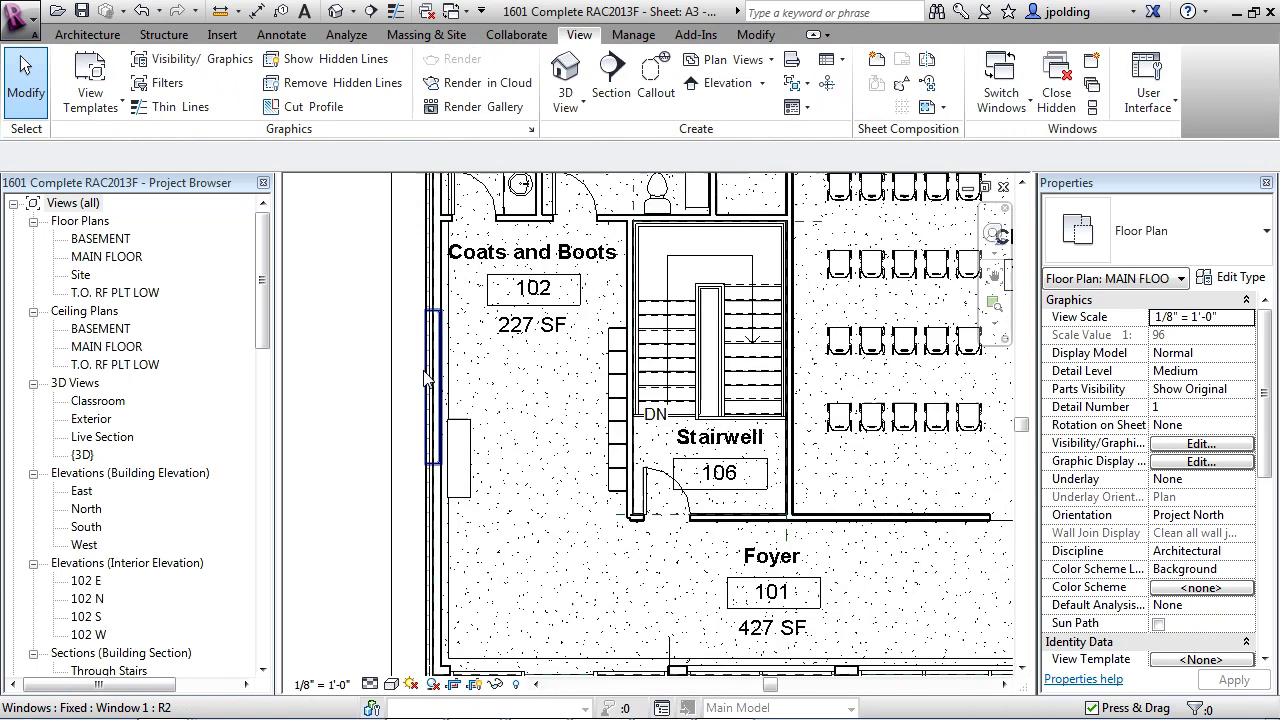
pyautogui.scroll(-1, 480, 430)
pyautogui.scroll(-2, 540, 480)
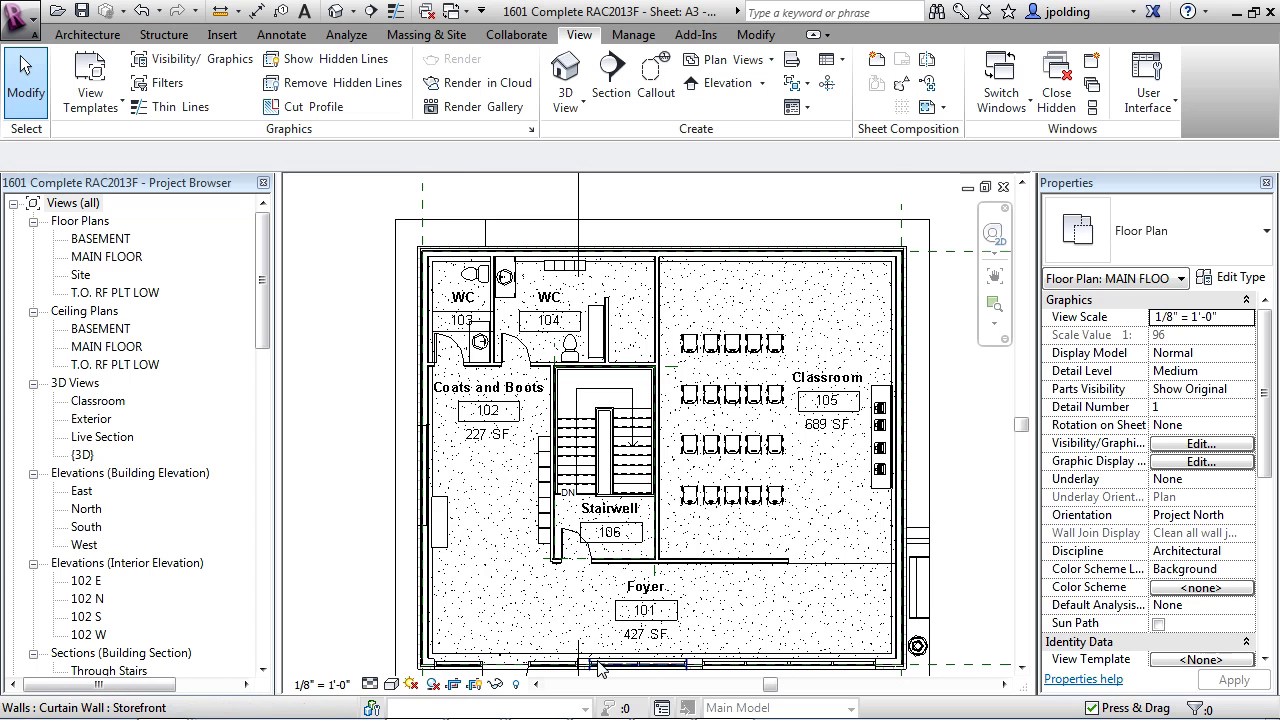
pyautogui.click(540, 447)
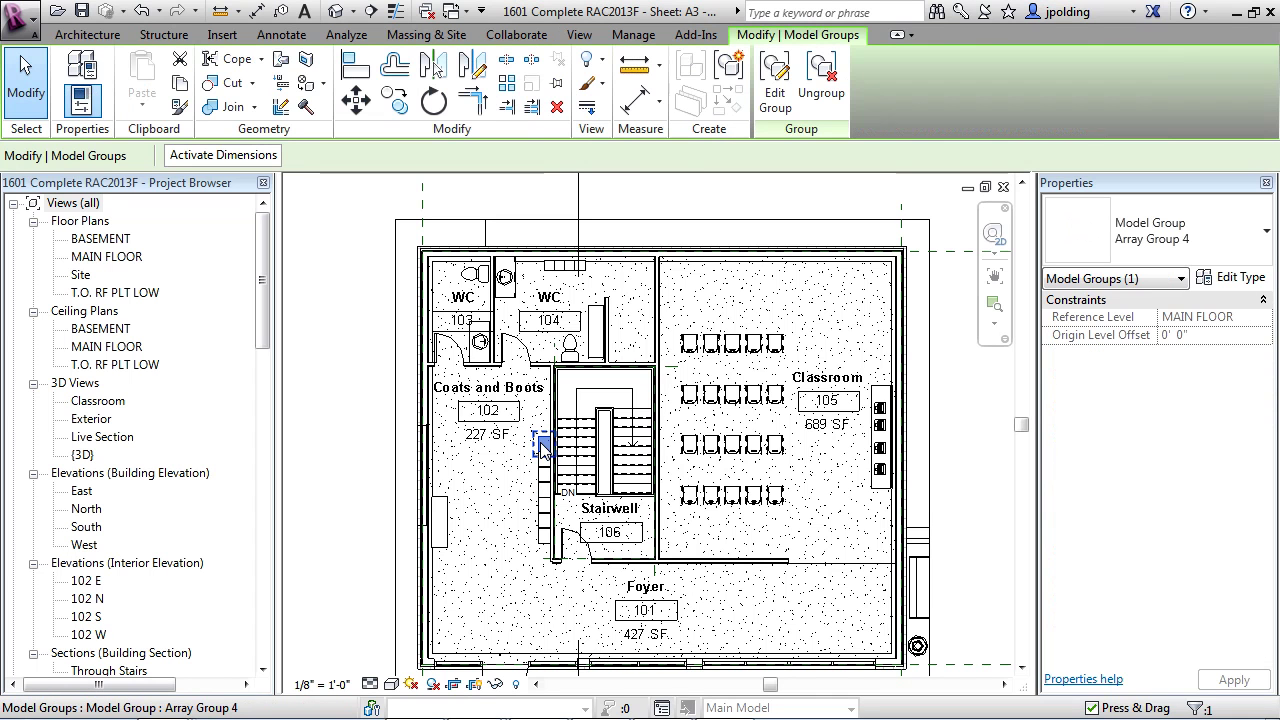
pyautogui.rightClick(540, 448)
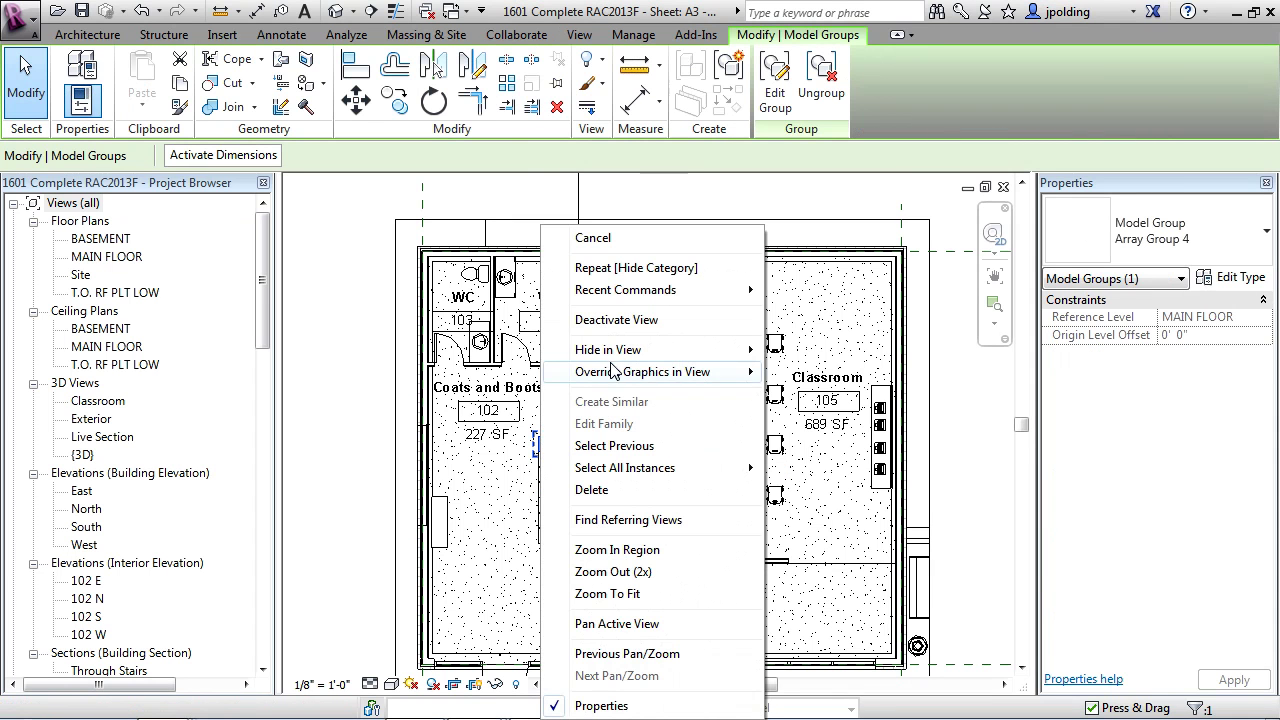
pyautogui.moveTo(608, 350)
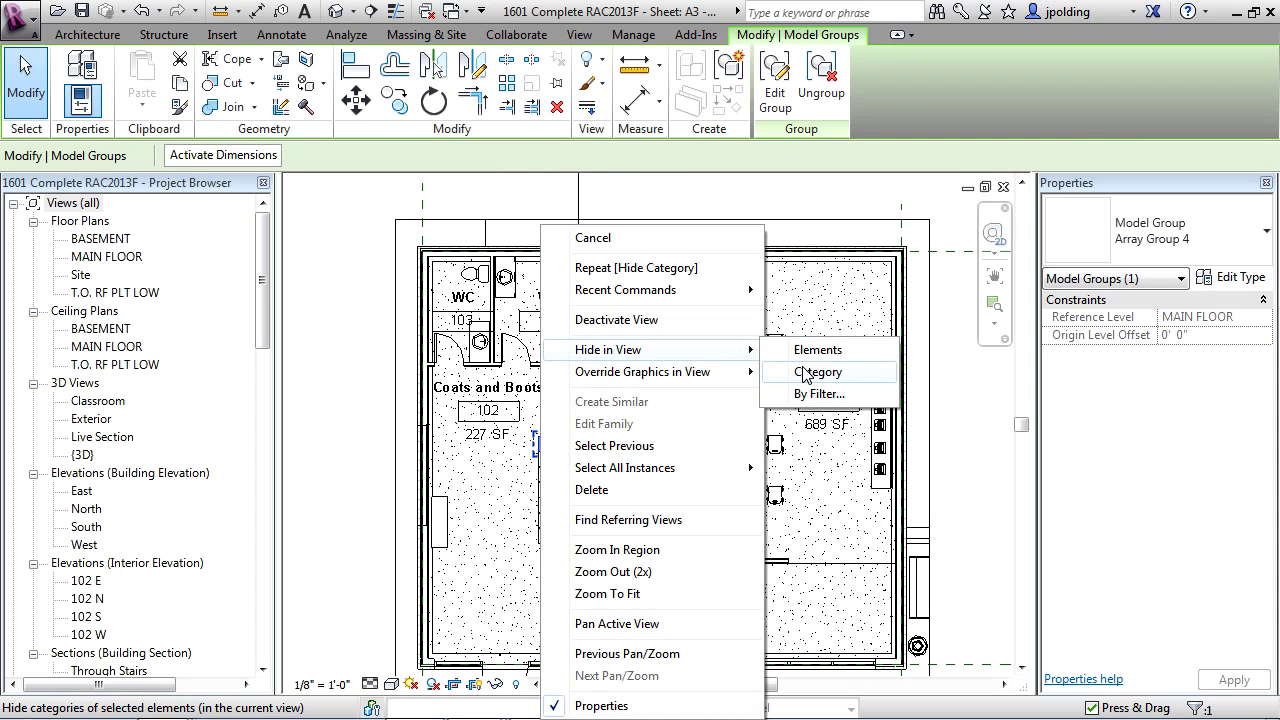
pyautogui.click(806, 374)
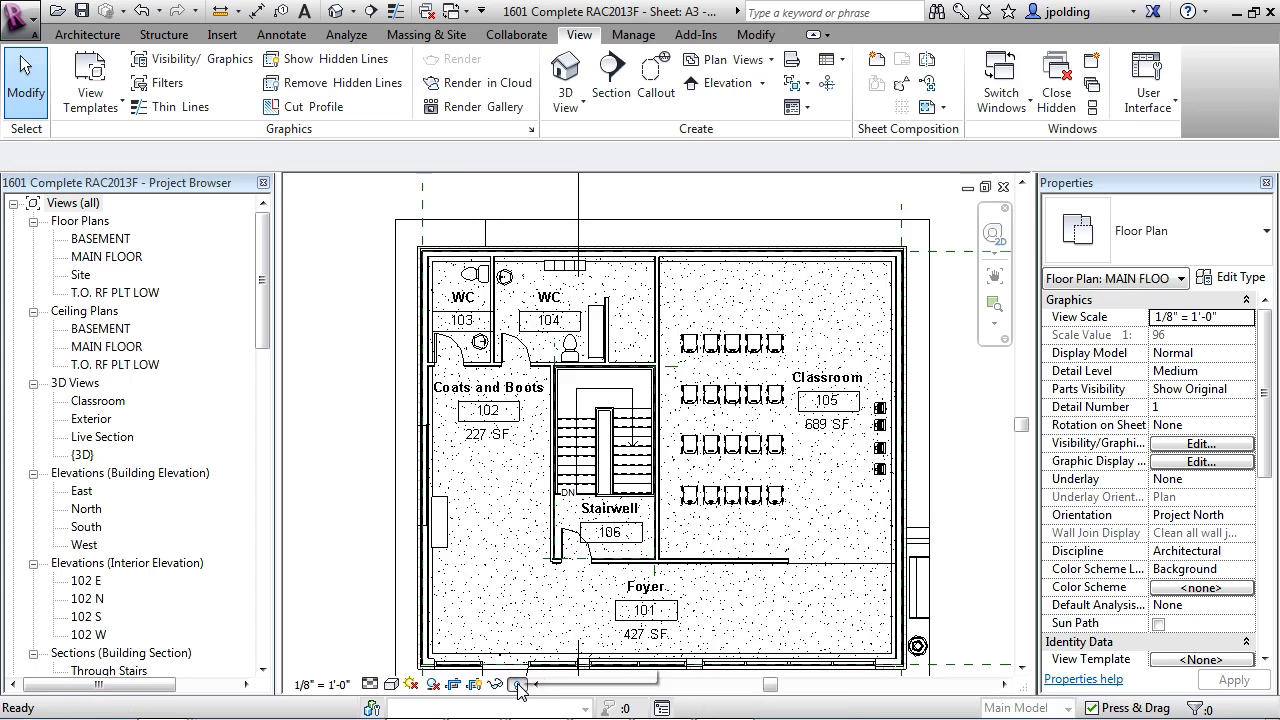
# Step: Turn on Reveal Hidden Elements and inspect the magenta base point, markers and lockers
pyautogui.click(519, 684)
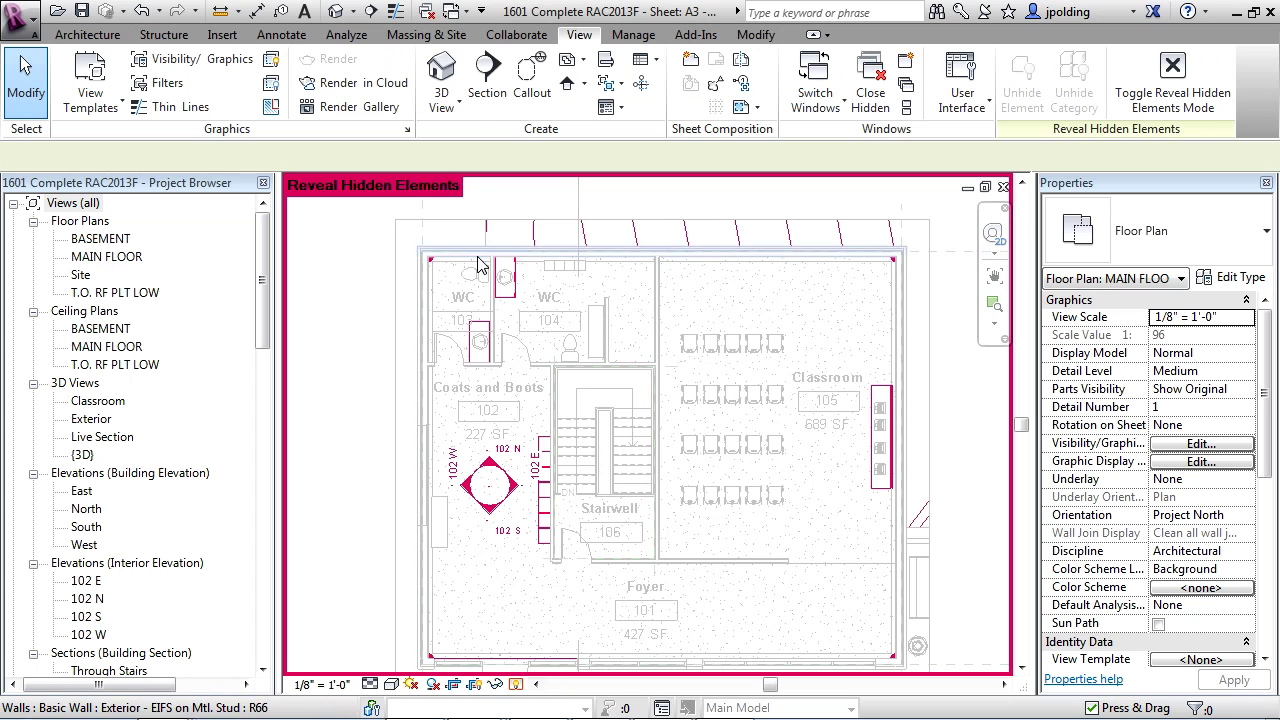
pyautogui.scroll(-1, 845, 388)
pyautogui.scroll(-2, 845, 388)
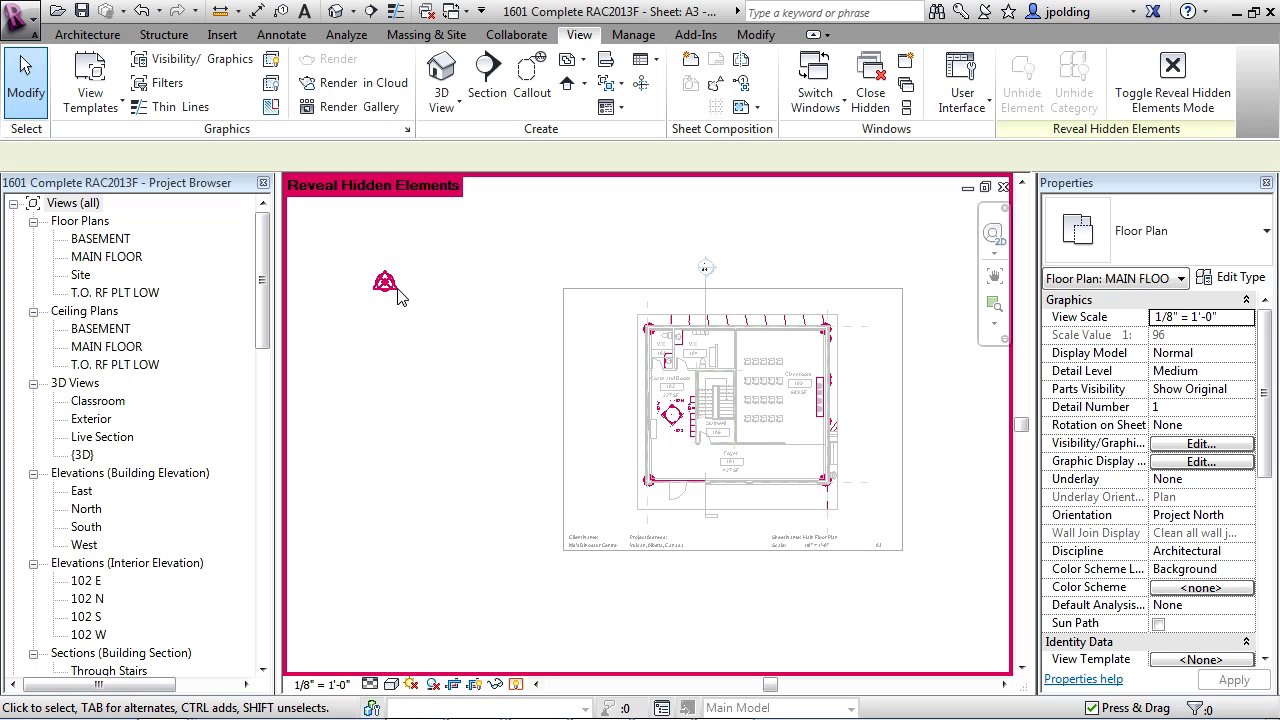
pyautogui.scroll(1, 843, 463)
pyautogui.scroll(2, 843, 465)
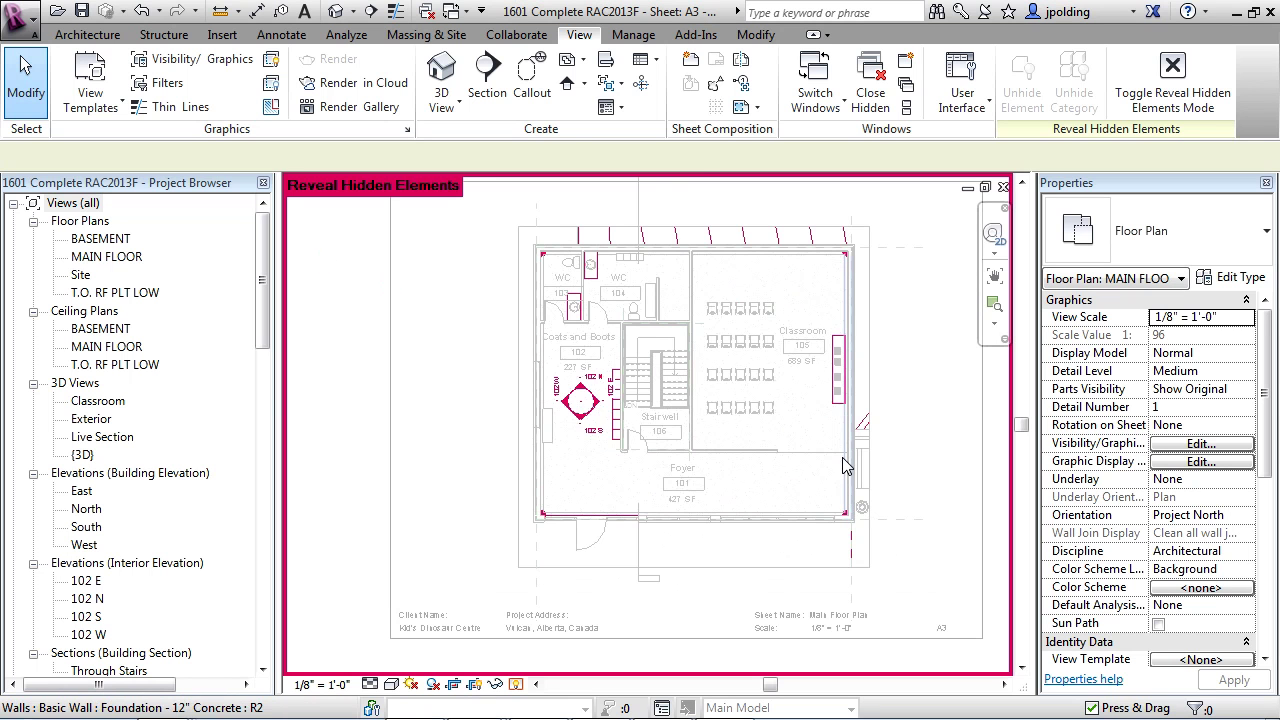
pyautogui.scroll(2, 804, 435)
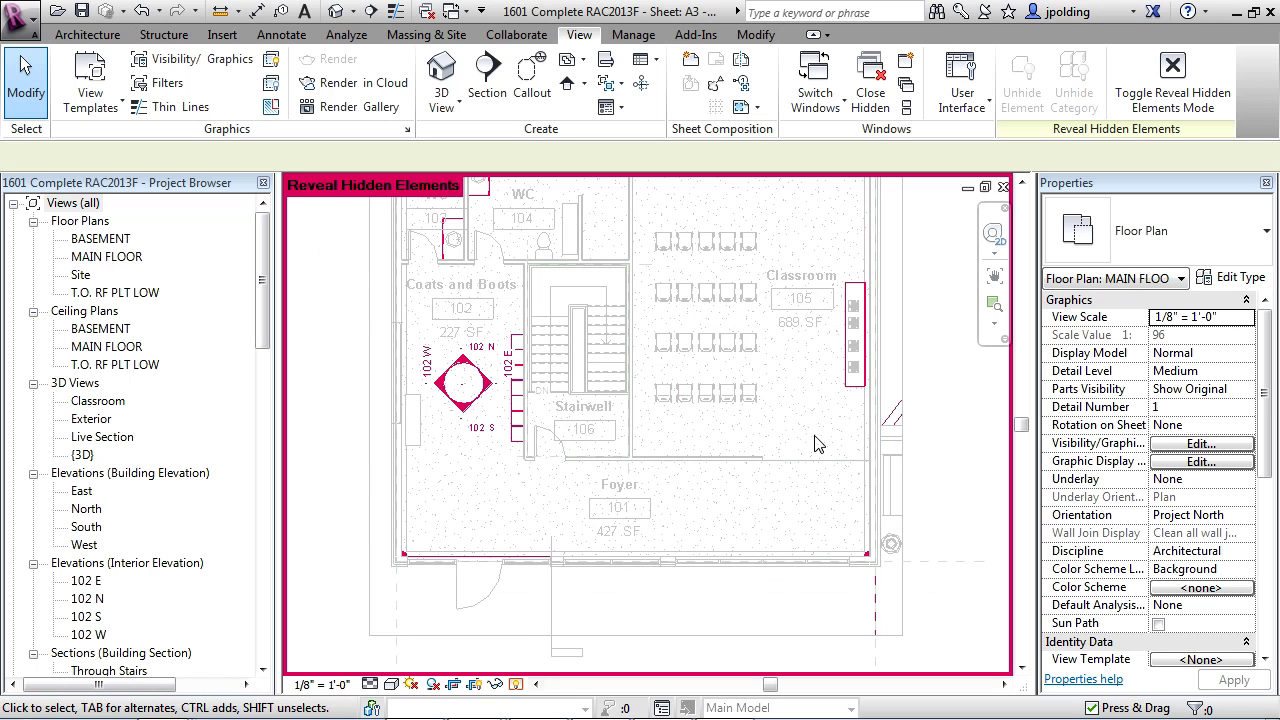
pyautogui.moveTo(816, 445); pyautogui.dragTo(794, 523, button='middle')
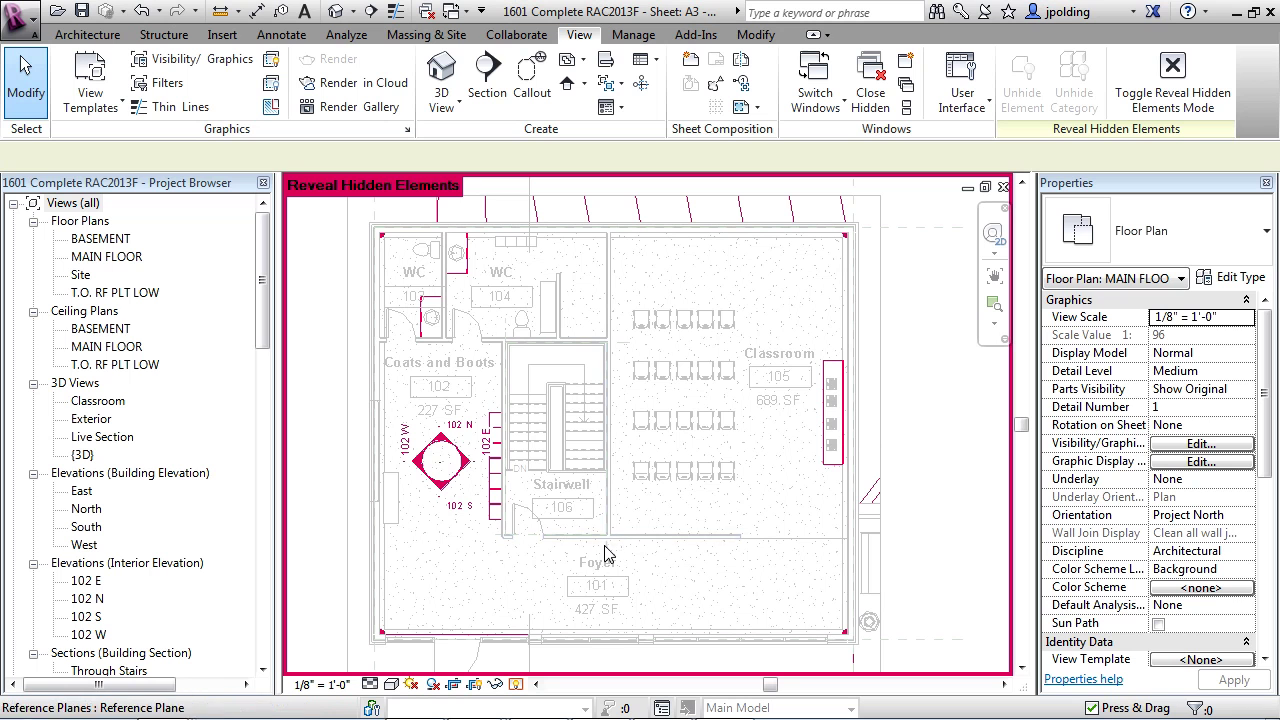
# Step: Unhide the locker group's Model Groups category in this view, then turn off Reveal Hidden Elements
pyautogui.click(494, 507)
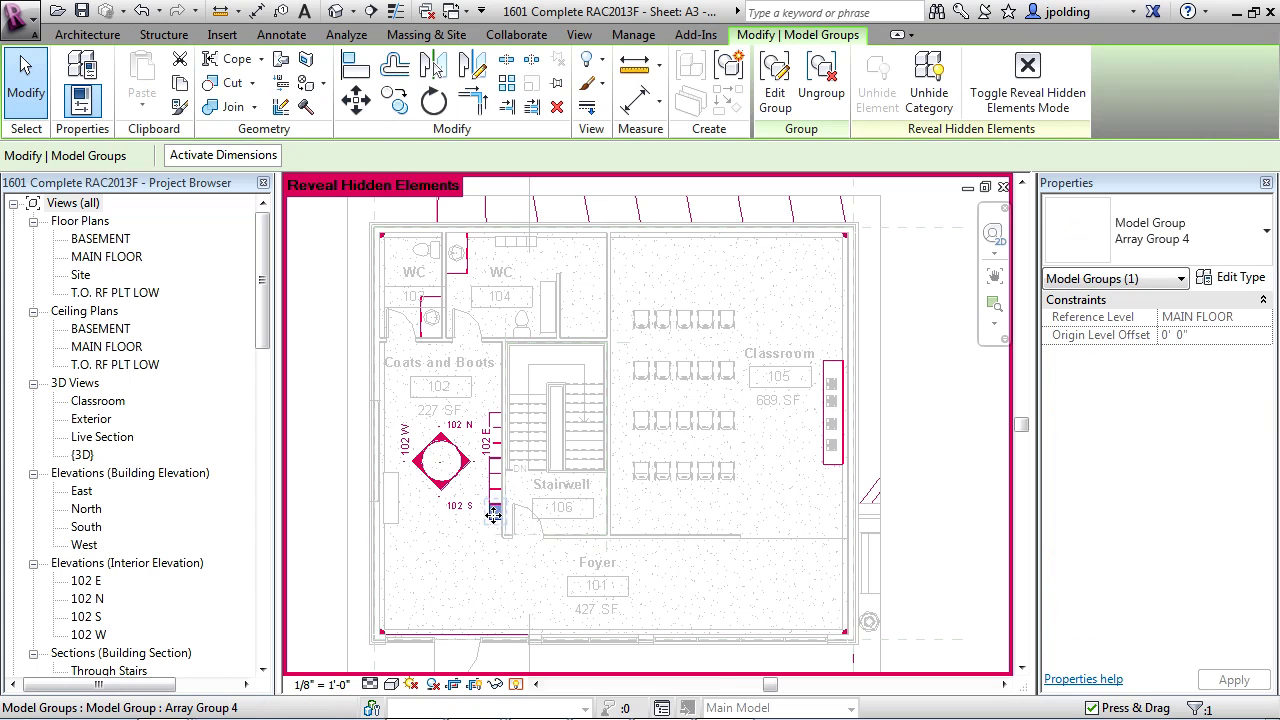
pyautogui.rightClick(494, 515)
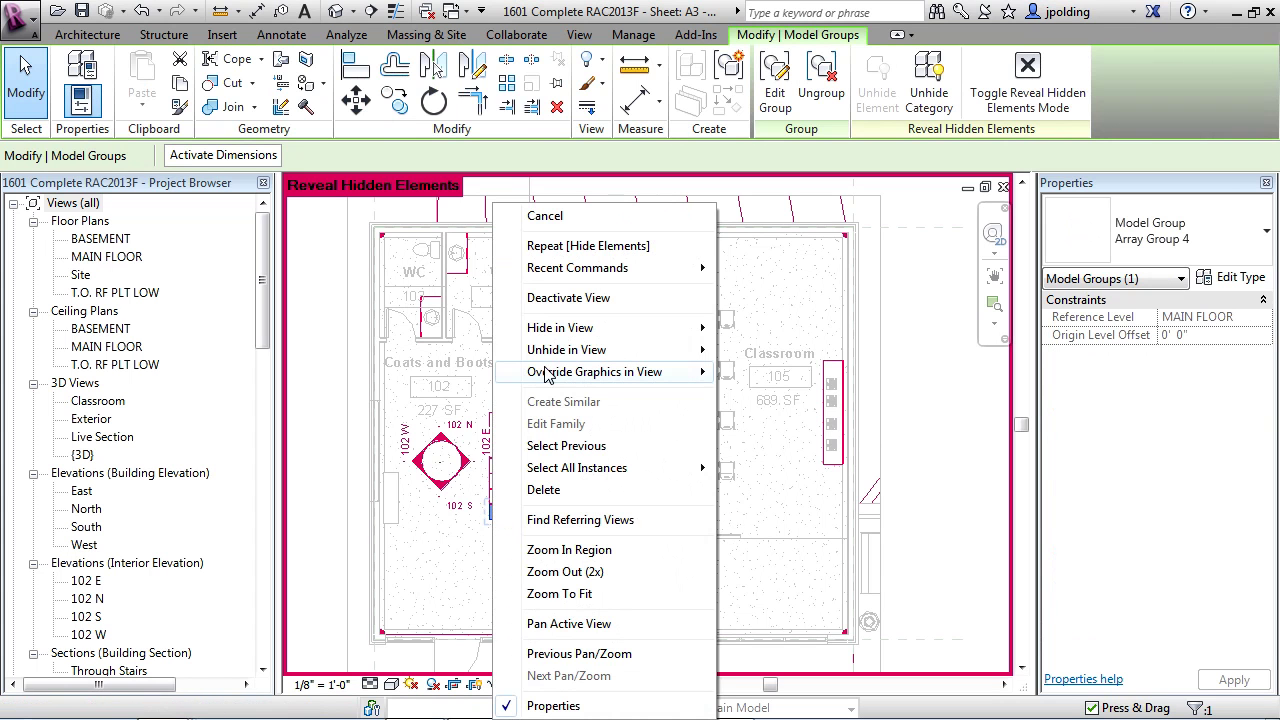
pyautogui.moveTo(566, 350)
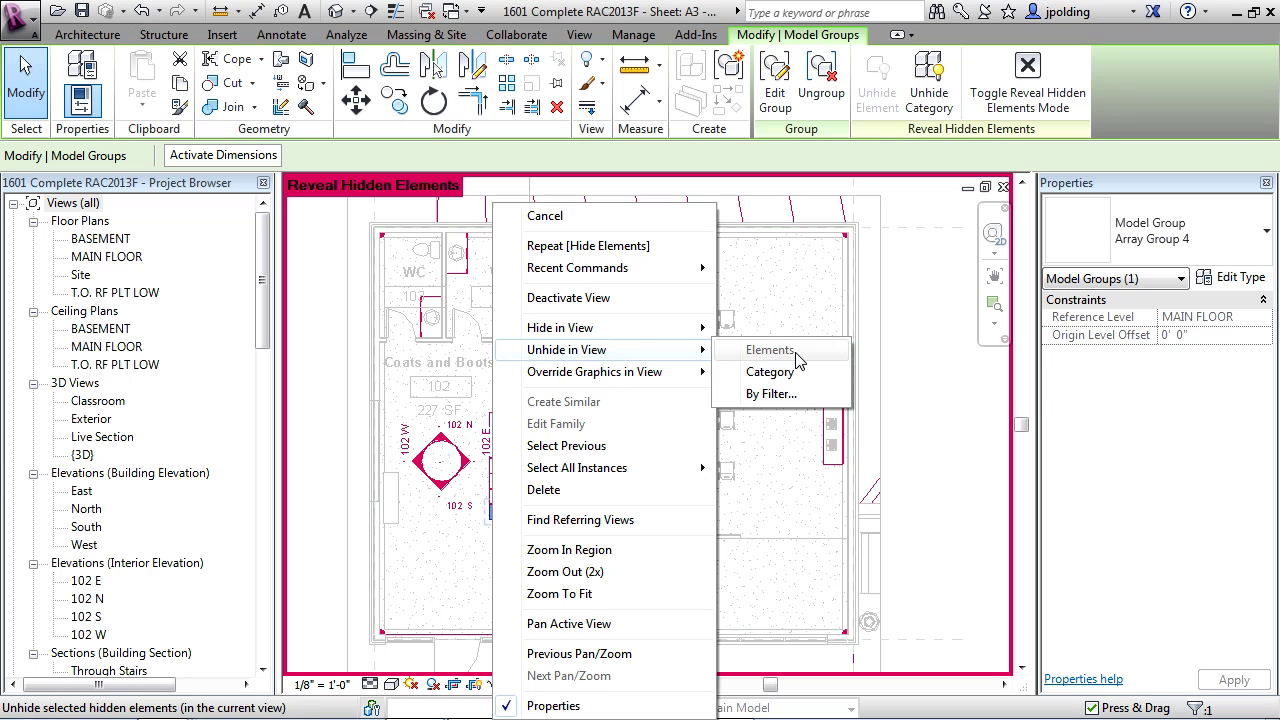
pyautogui.click(778, 377)
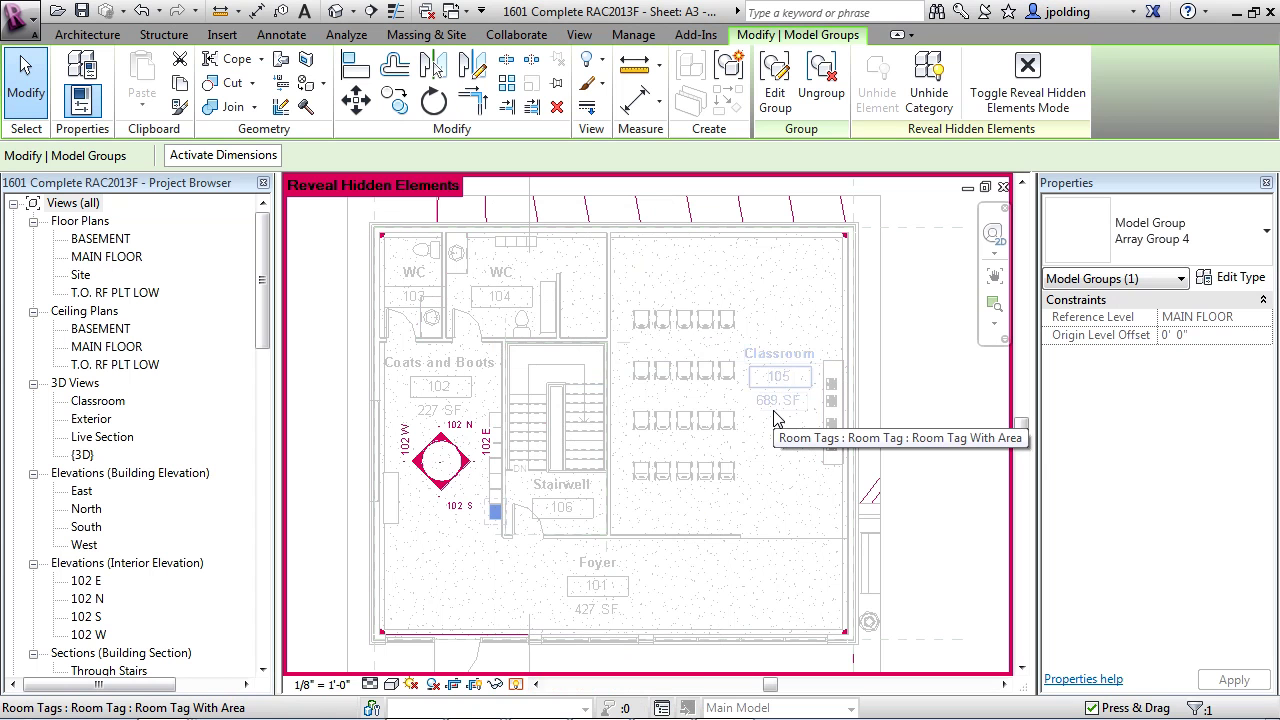
pyautogui.click(516, 685)
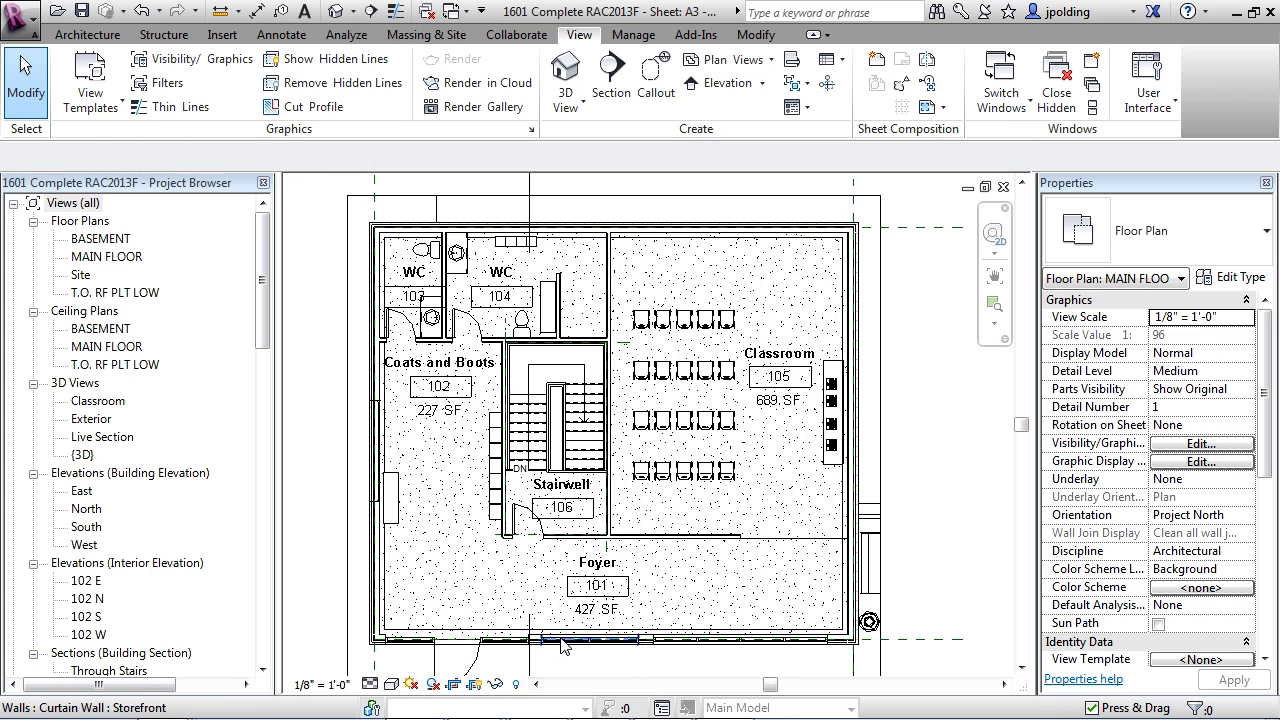
# Step: Hide the bench and litter receptacle outside the east wall in this view
pyautogui.moveTo(879, 613); pyautogui.dragTo(884, 520, button='middle')
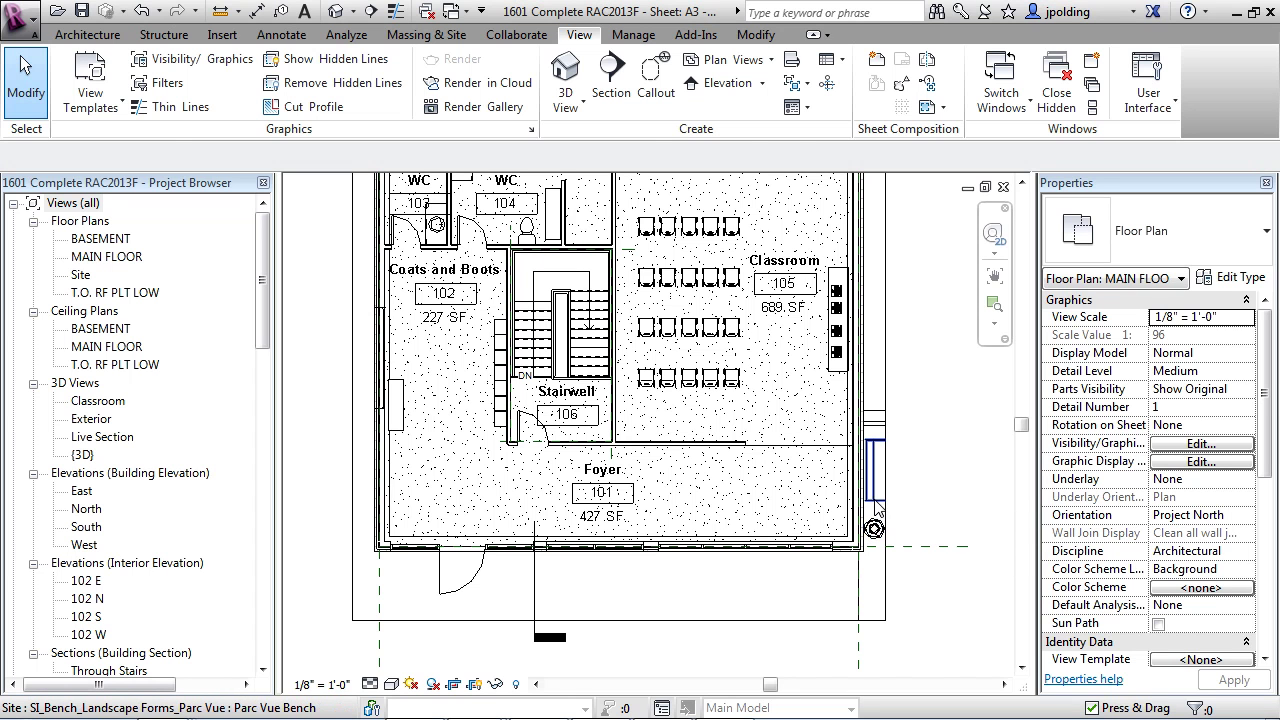
pyautogui.click(877, 452)
pyautogui.rightClick(877, 452)
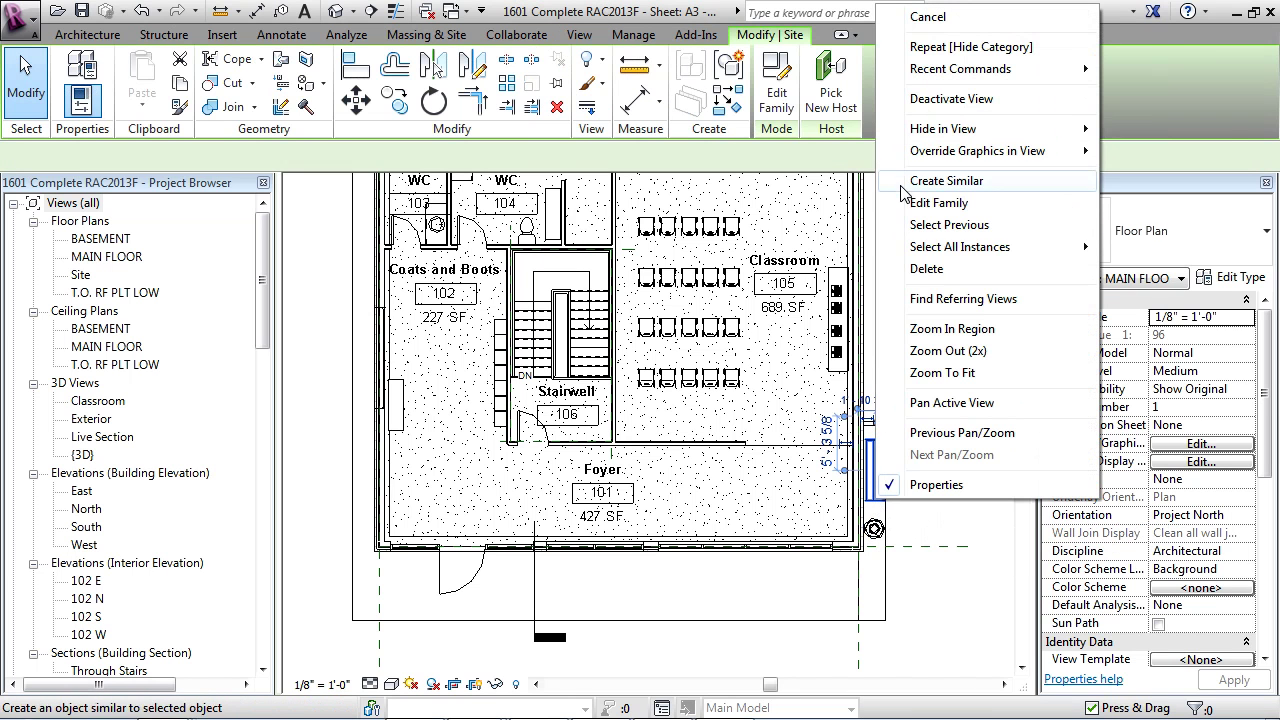
pyautogui.moveTo(943, 129)
pyautogui.click(1153, 130)
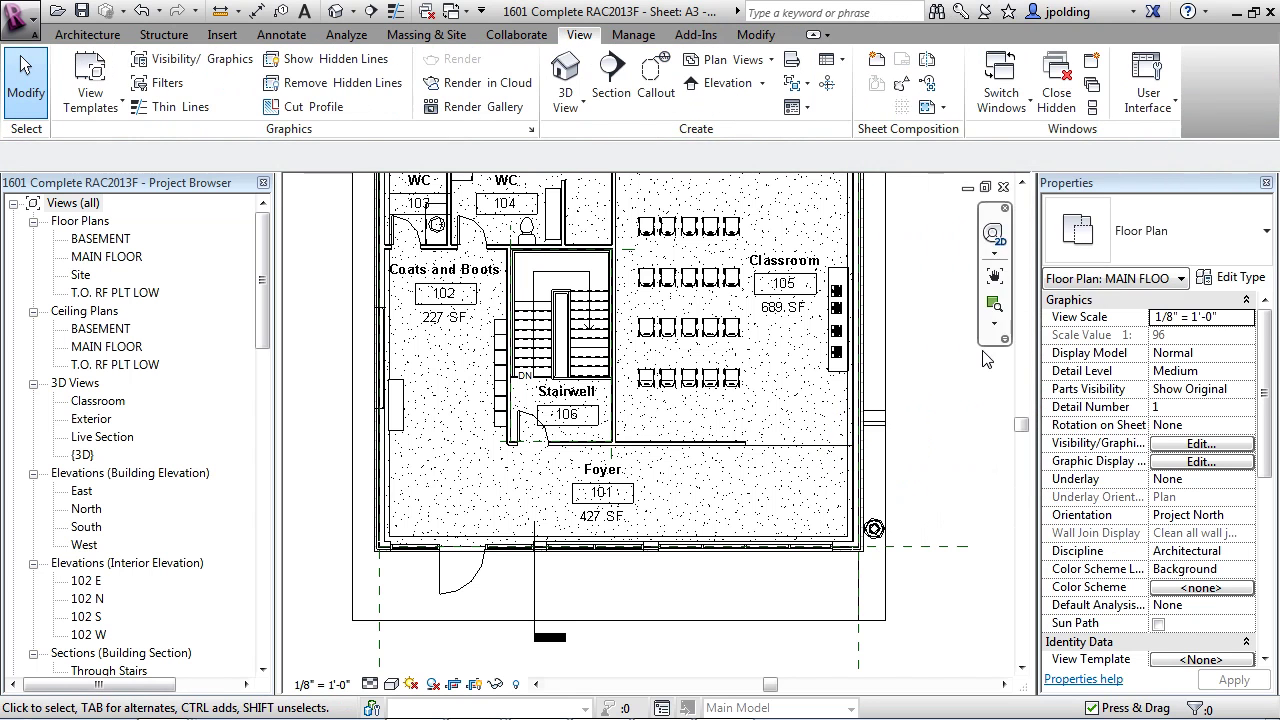
pyautogui.click(874, 530)
pyautogui.rightClick(874, 530)
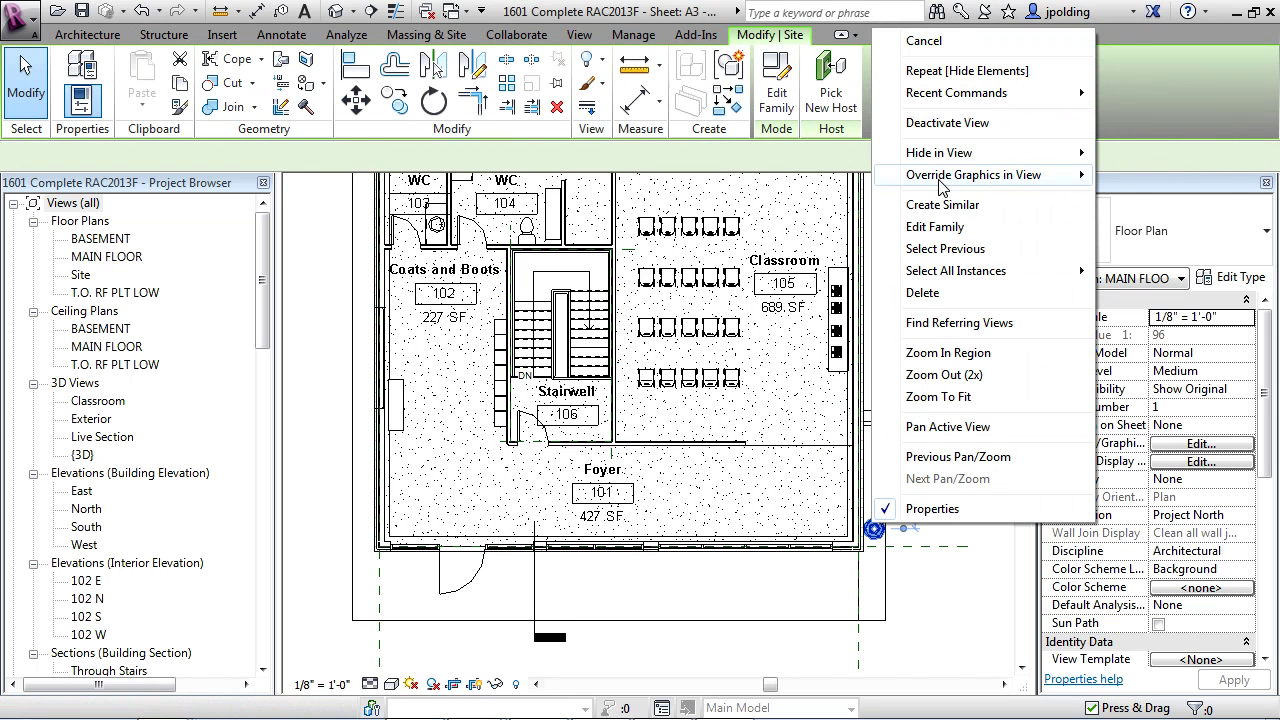
pyautogui.click(1177, 155)
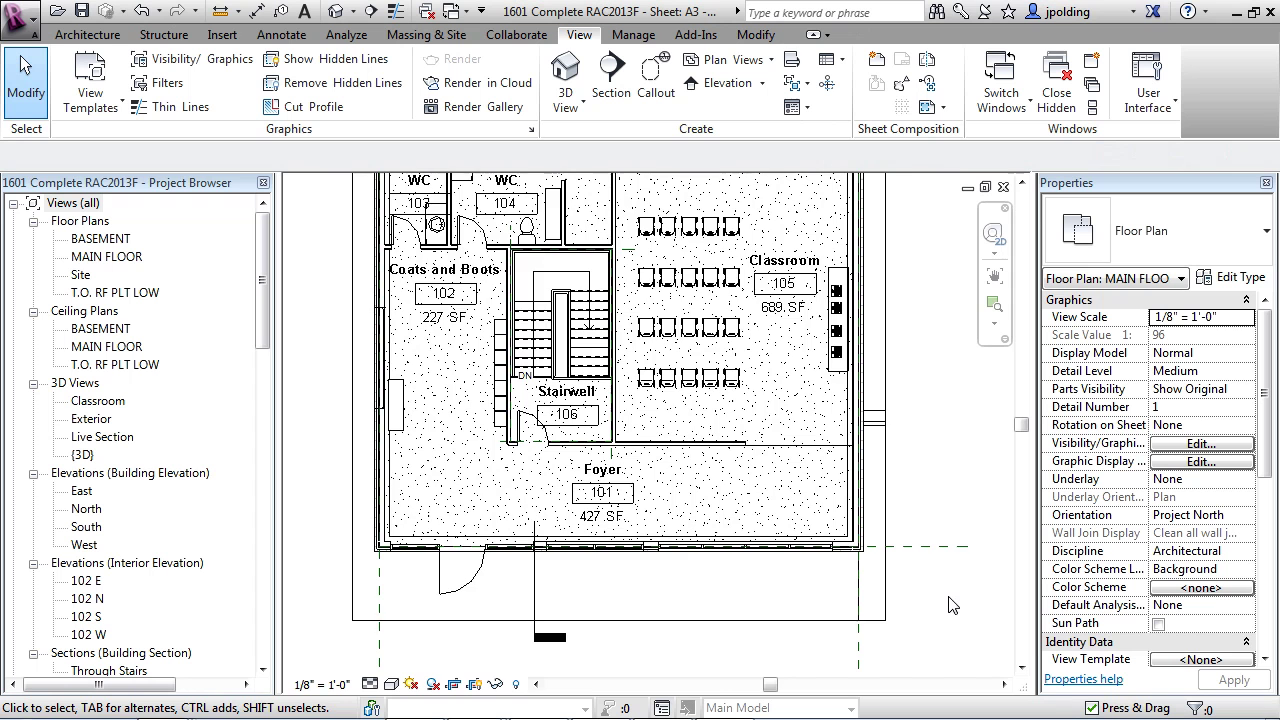
# Step: Select the viewport's crop region and zoom to fit the whole A3 sheet
pyautogui.scroll(-1, 672, 683)
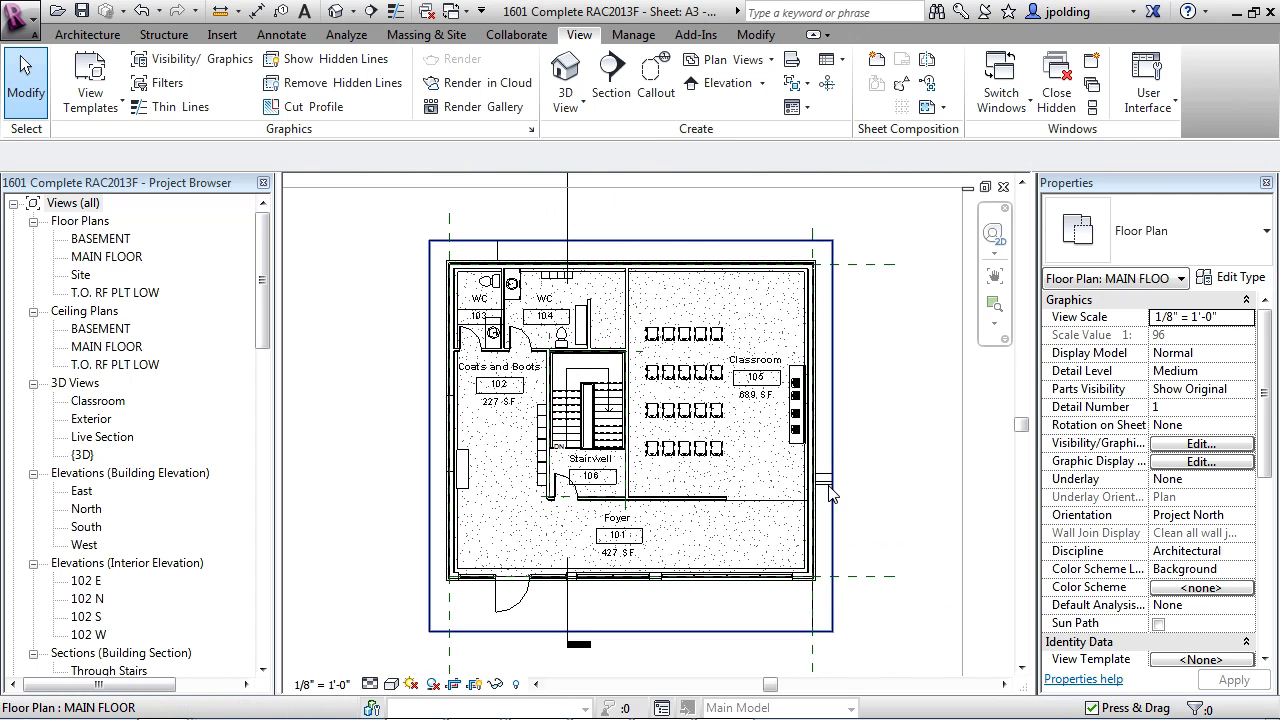
pyautogui.click(832, 410)
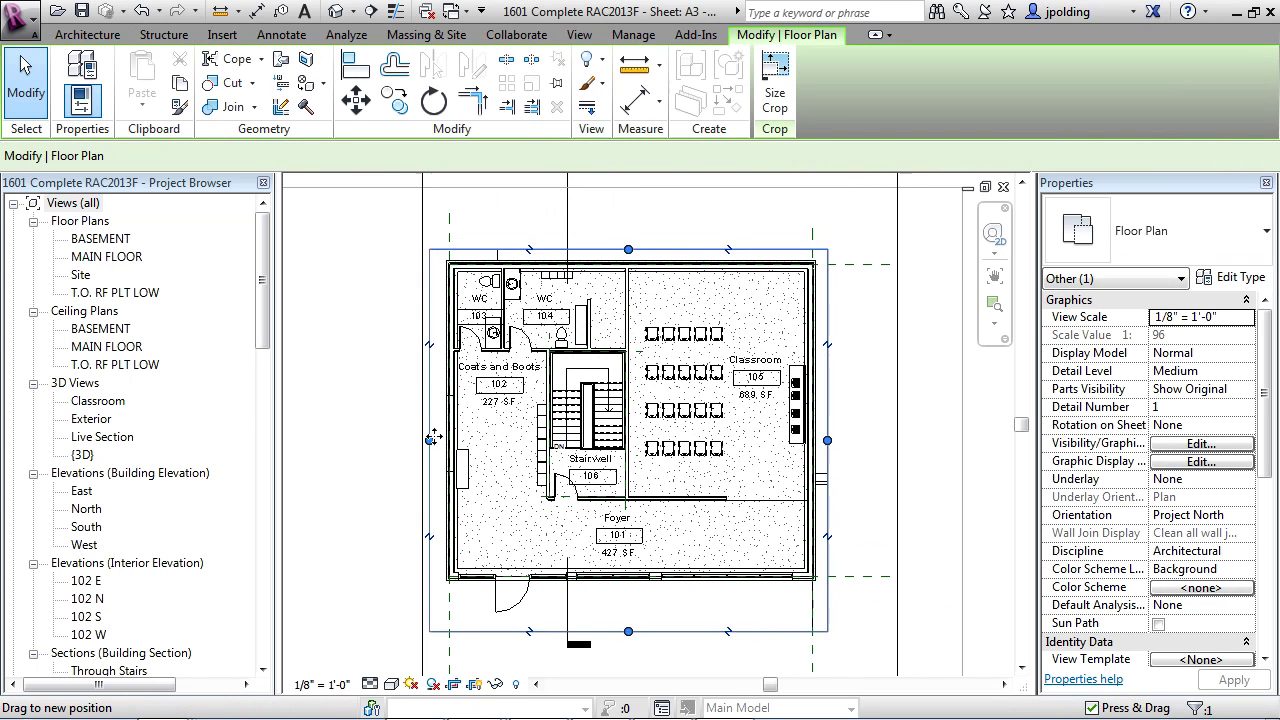
pyautogui.doubleClick(405, 272)
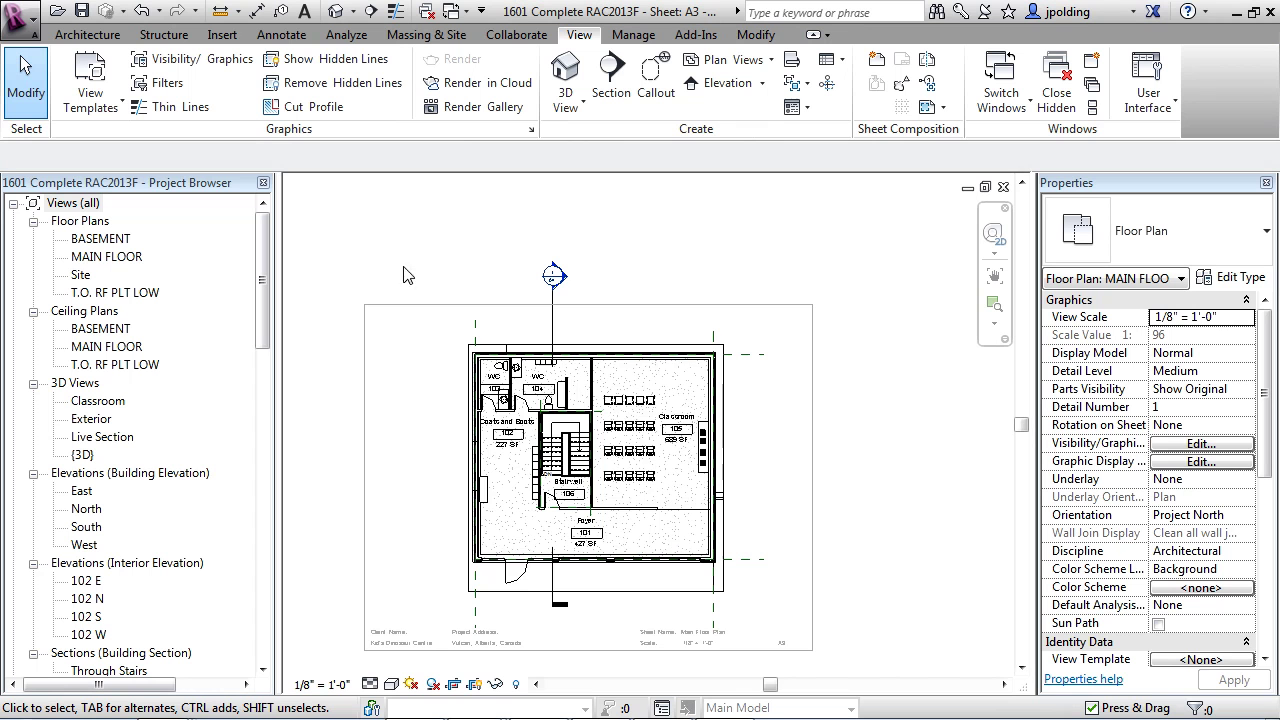
# Step: Deactivate the floor plan view and select its viewport on the A3 sheet
pyautogui.rightClick(451, 279)
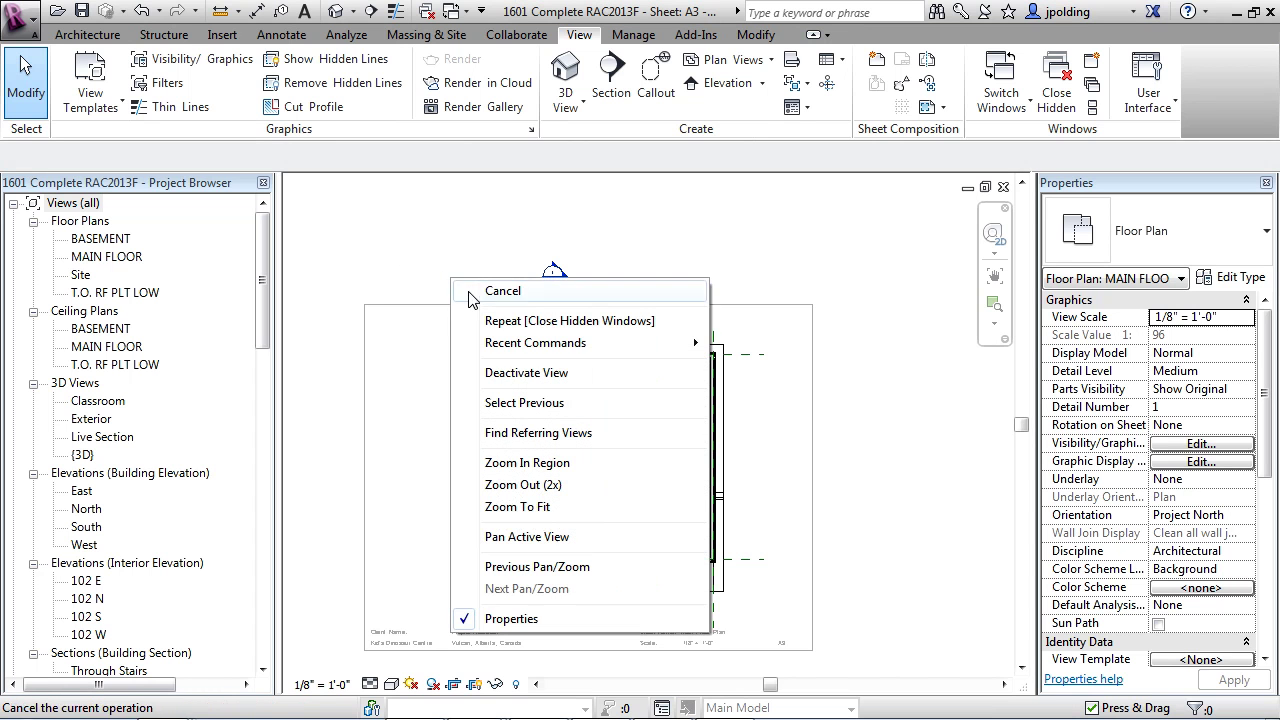
pyautogui.click(519, 377)
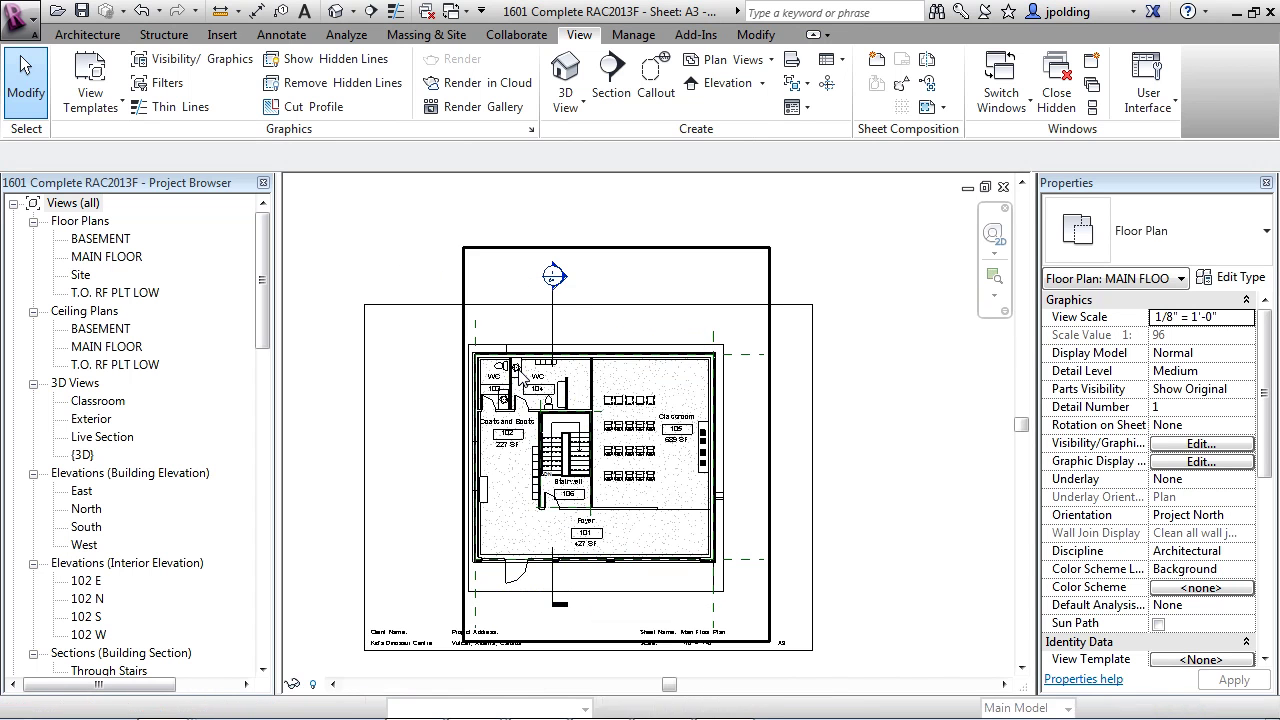
pyautogui.click(692, 520)
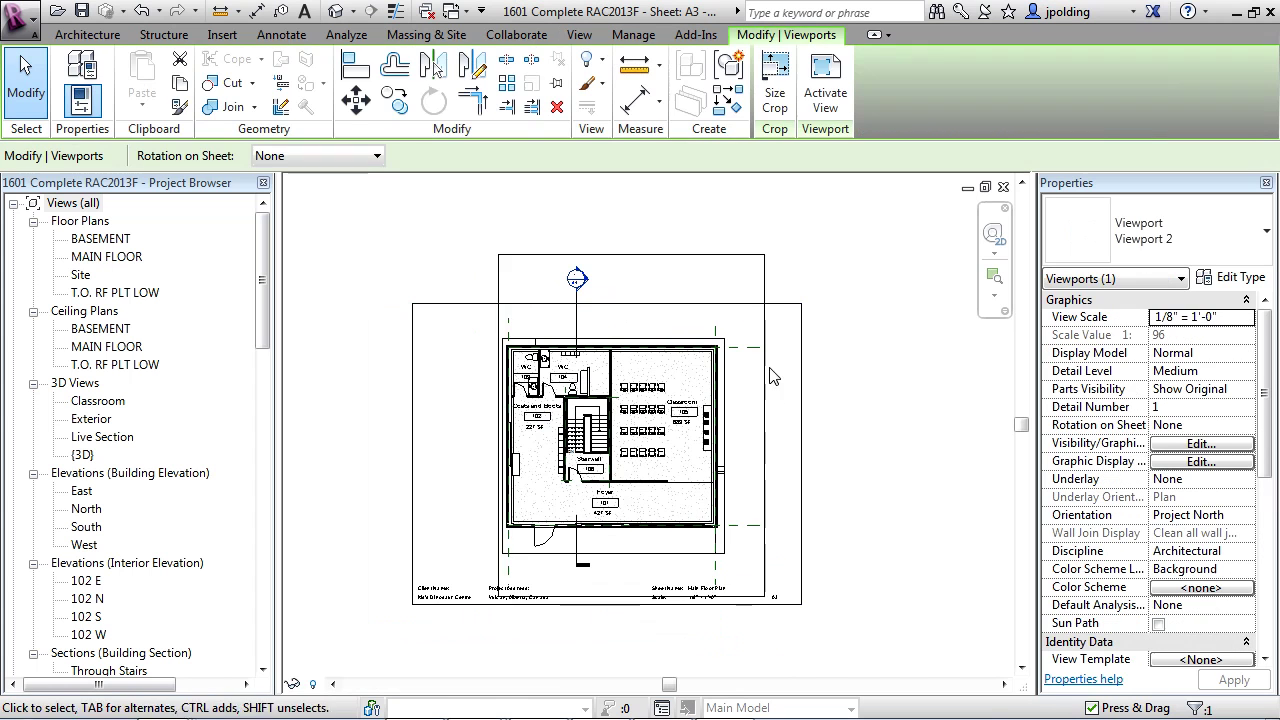